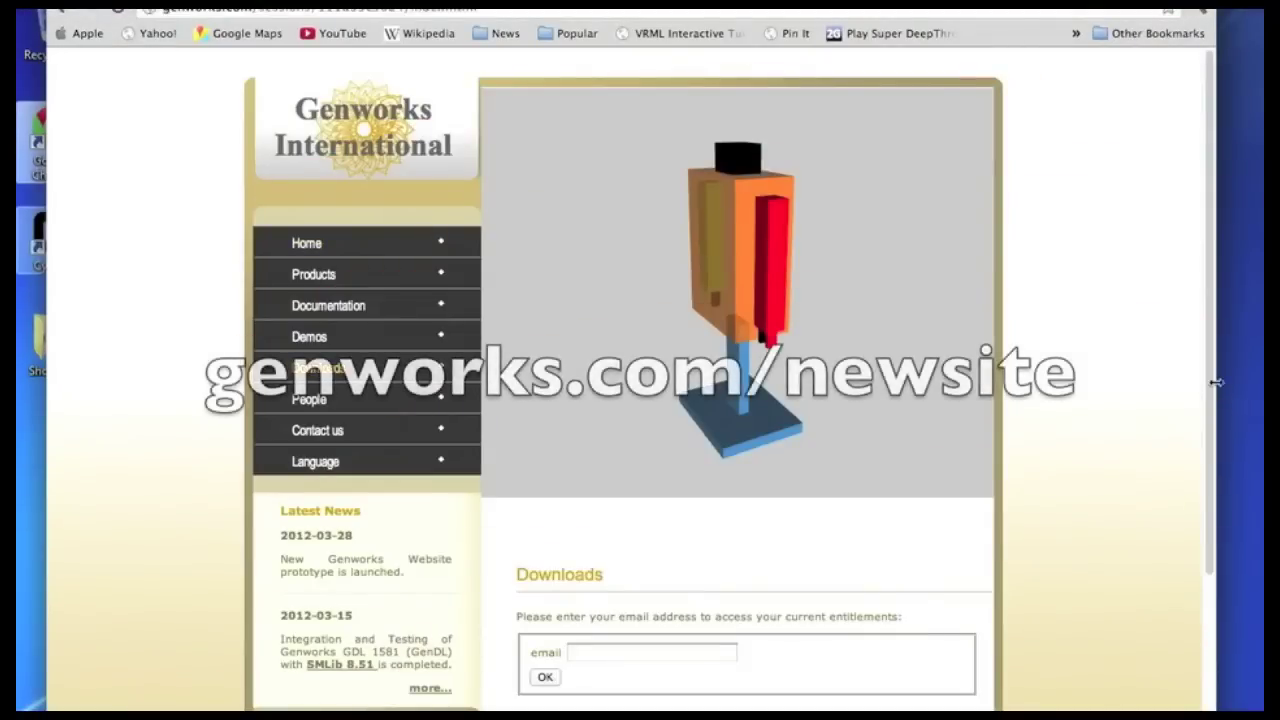
# Submit the account e-mail in the Downloads form to list the current entitlements
pyautogui.scroll(-4, 740, 400)
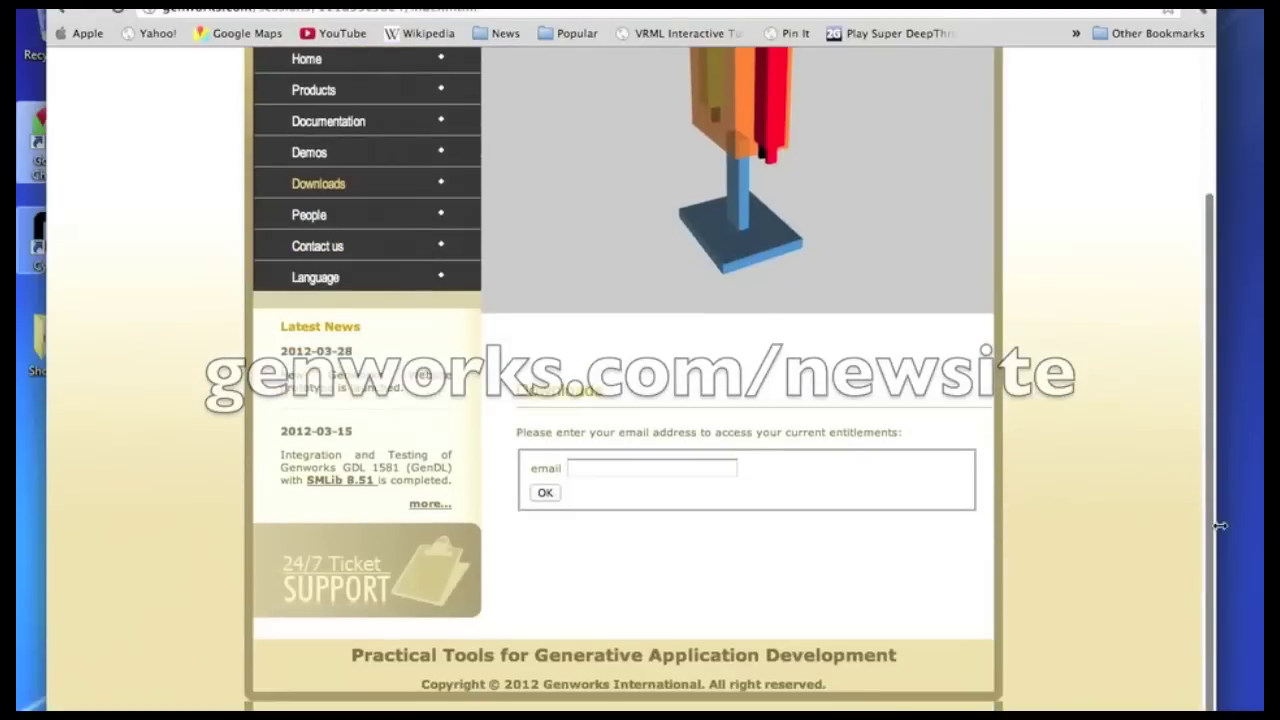
pyautogui.click(613, 467)
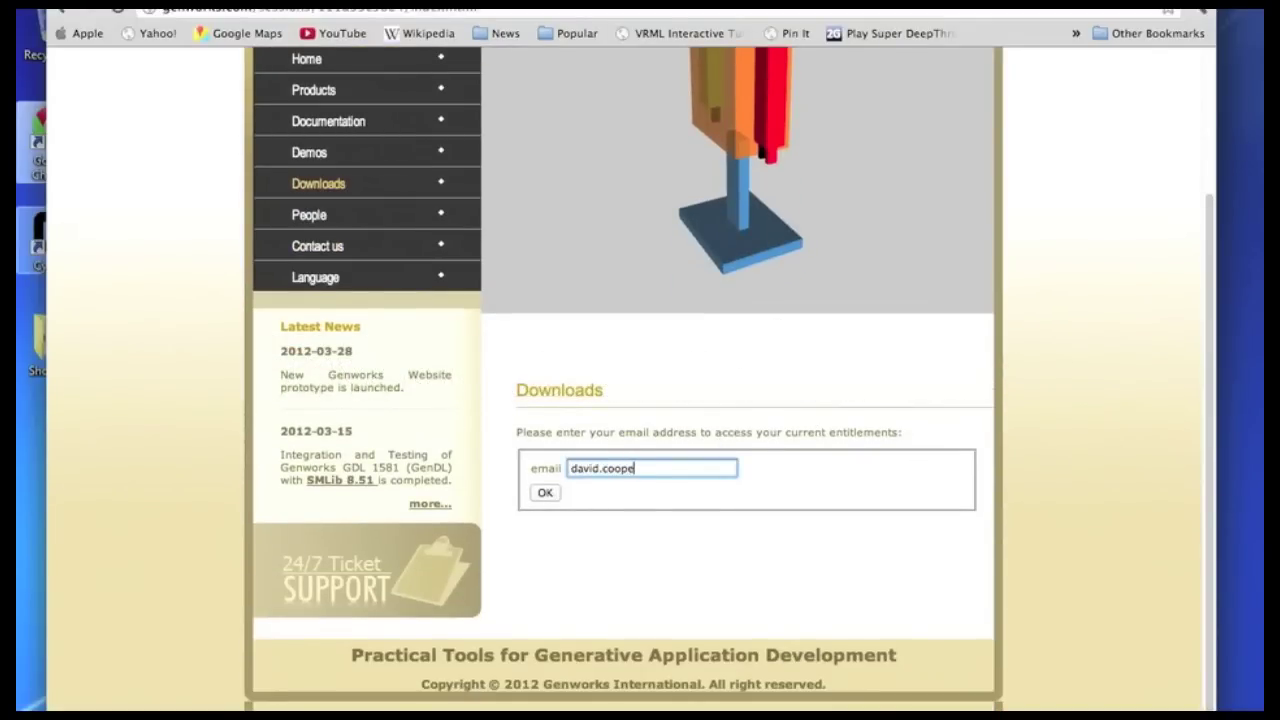
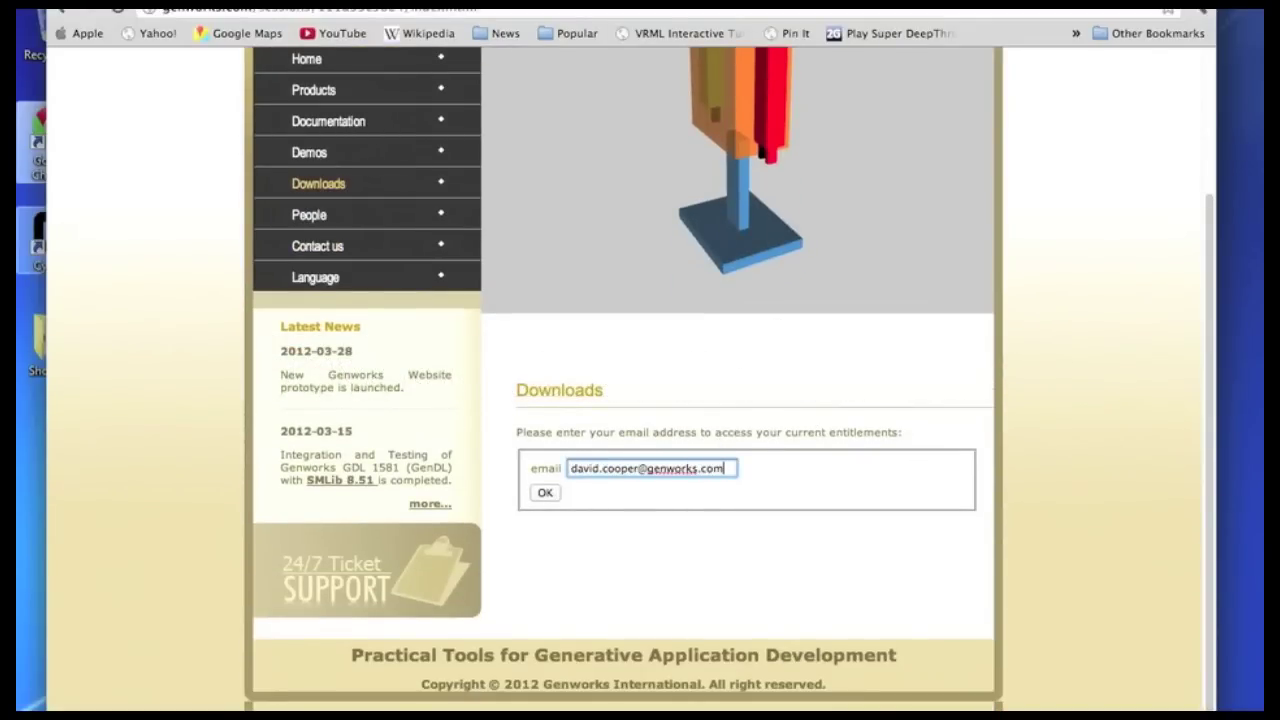
pyautogui.press('Return')
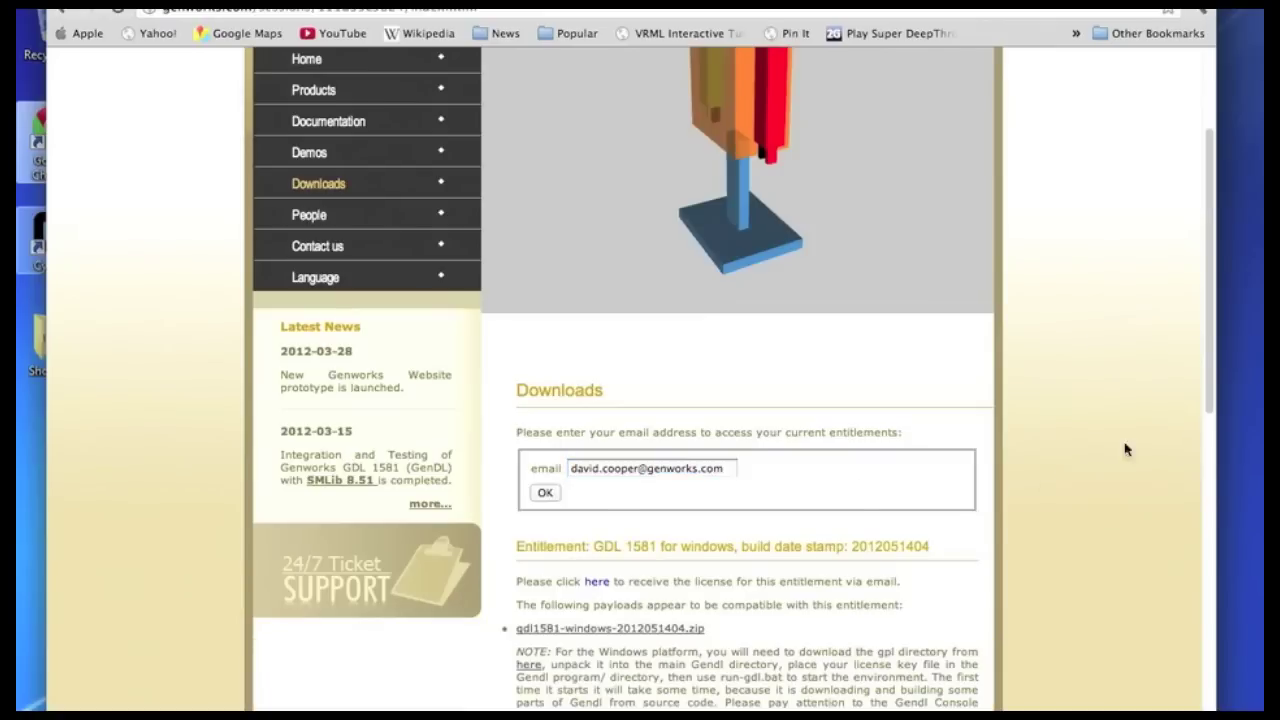
# Enlarge the page and download gdl1581-windows-2012051404.zip and gpl.zip
pyautogui.scroll(-5, 1215, 354)
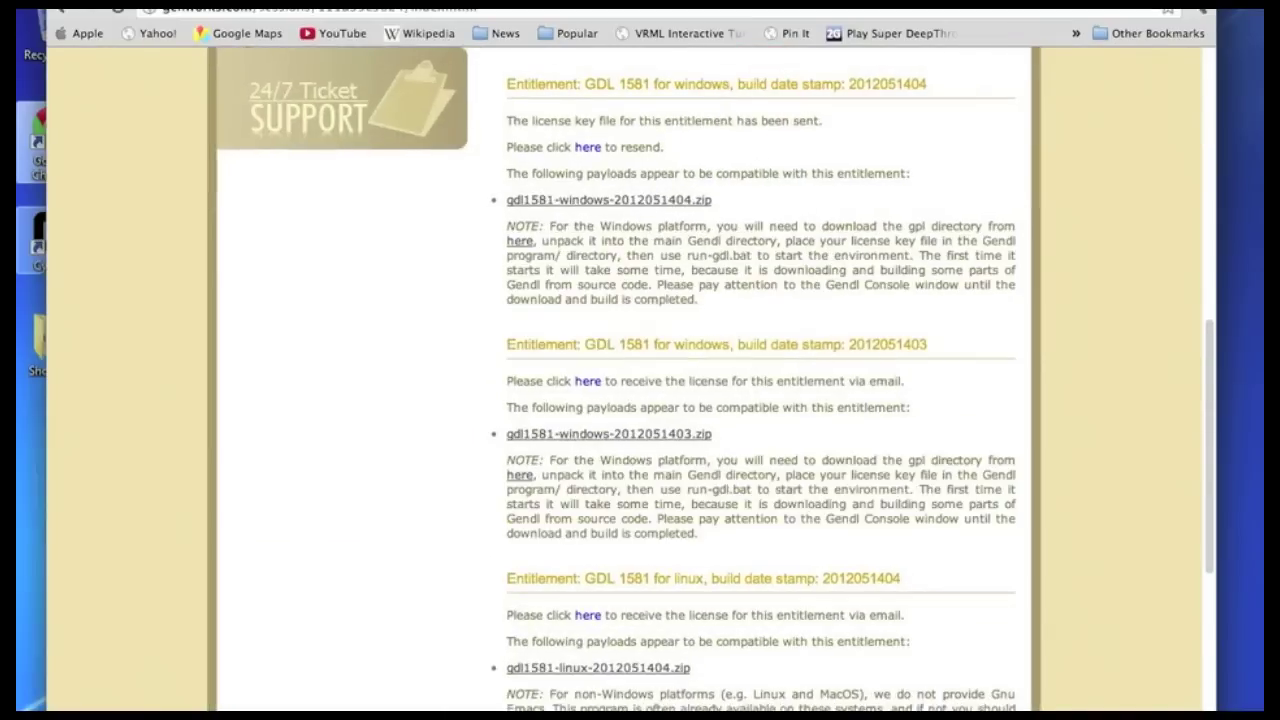
pyautogui.press('super+plus')
pyautogui.press('super+plus')
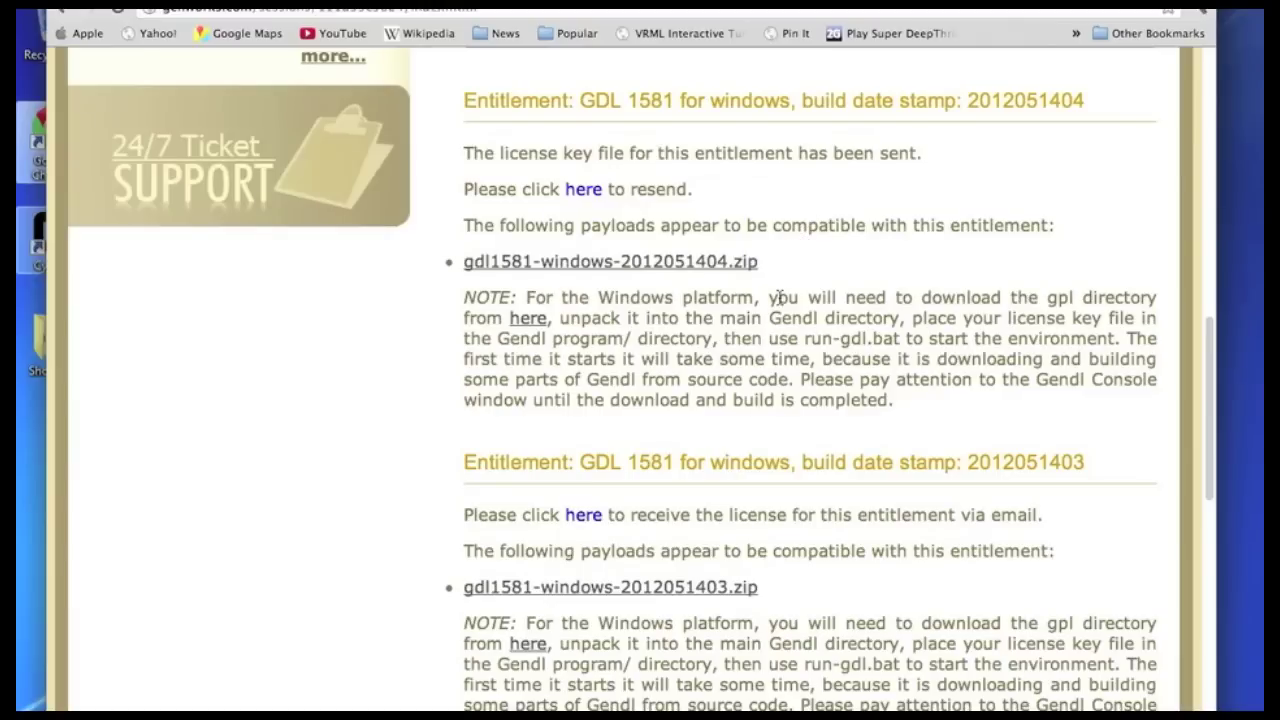
pyautogui.click(587, 268)
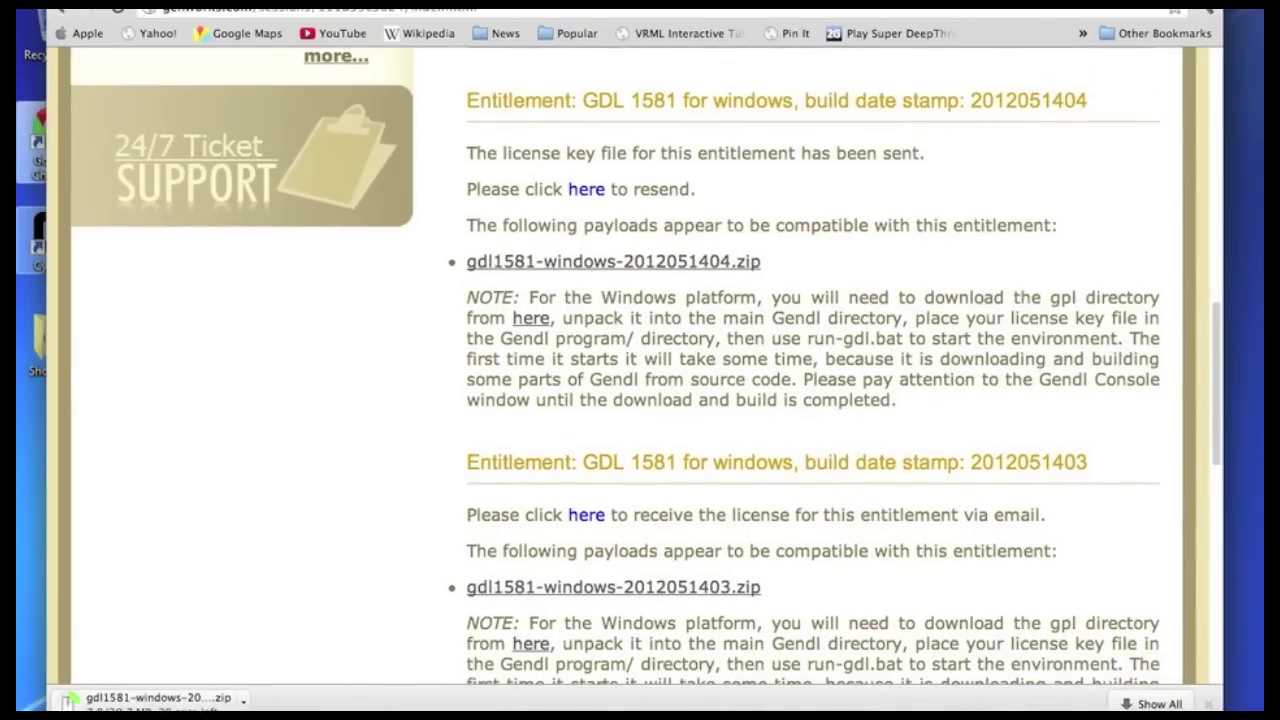
pyautogui.doubleClick(1062, 297)
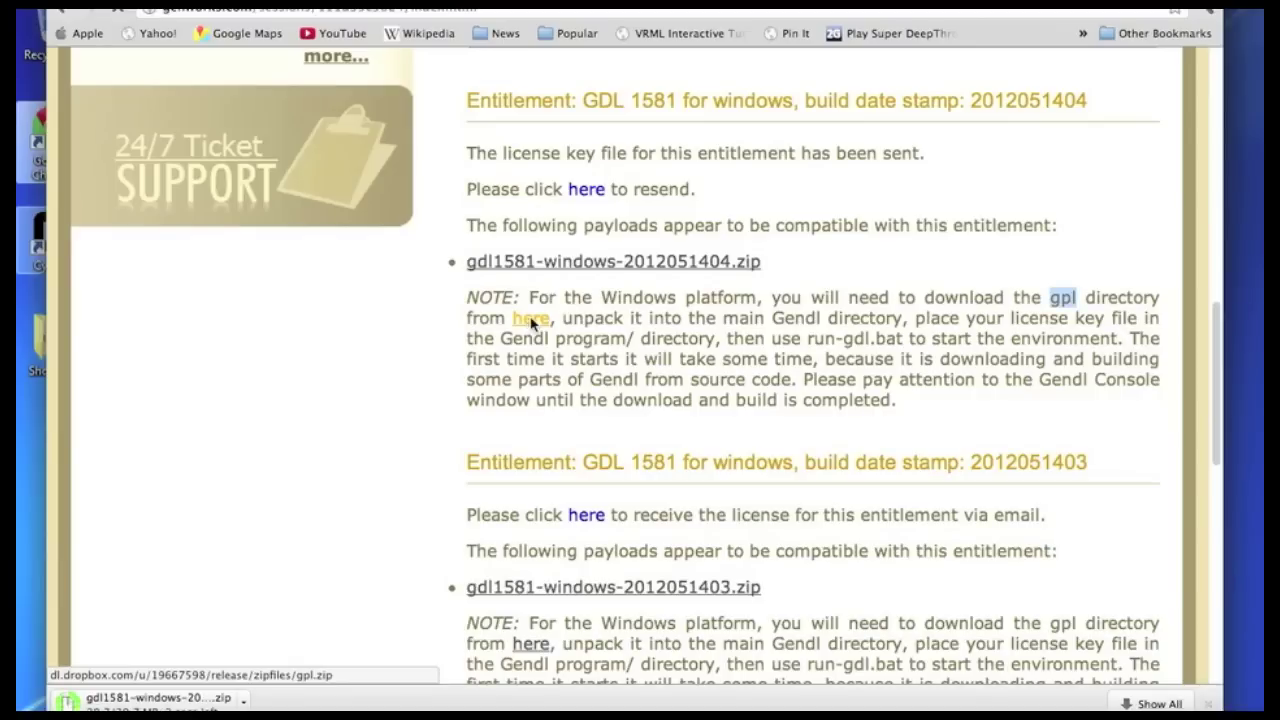
pyautogui.click(531, 320)
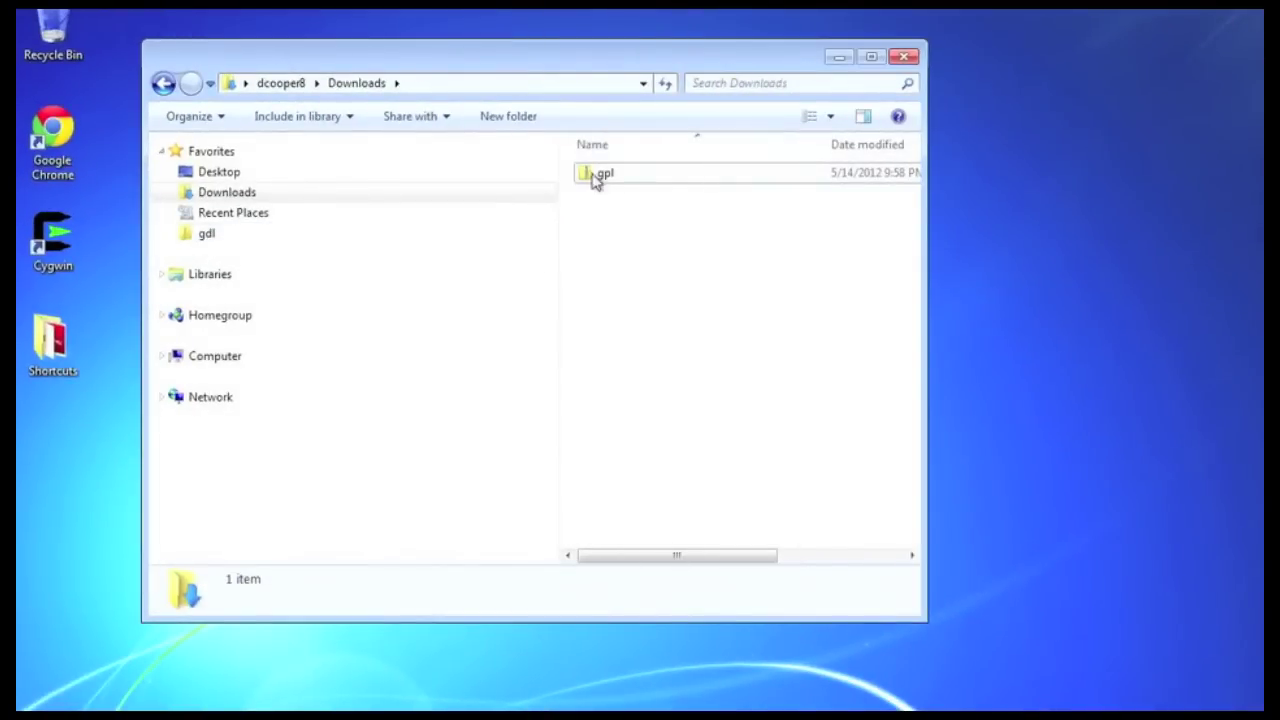
# Move gpl.zip from Downloads into the gdl folder and open gdl
pyautogui.moveTo(593, 177); pyautogui.dragTo(203, 245)
pyautogui.click(205, 242)
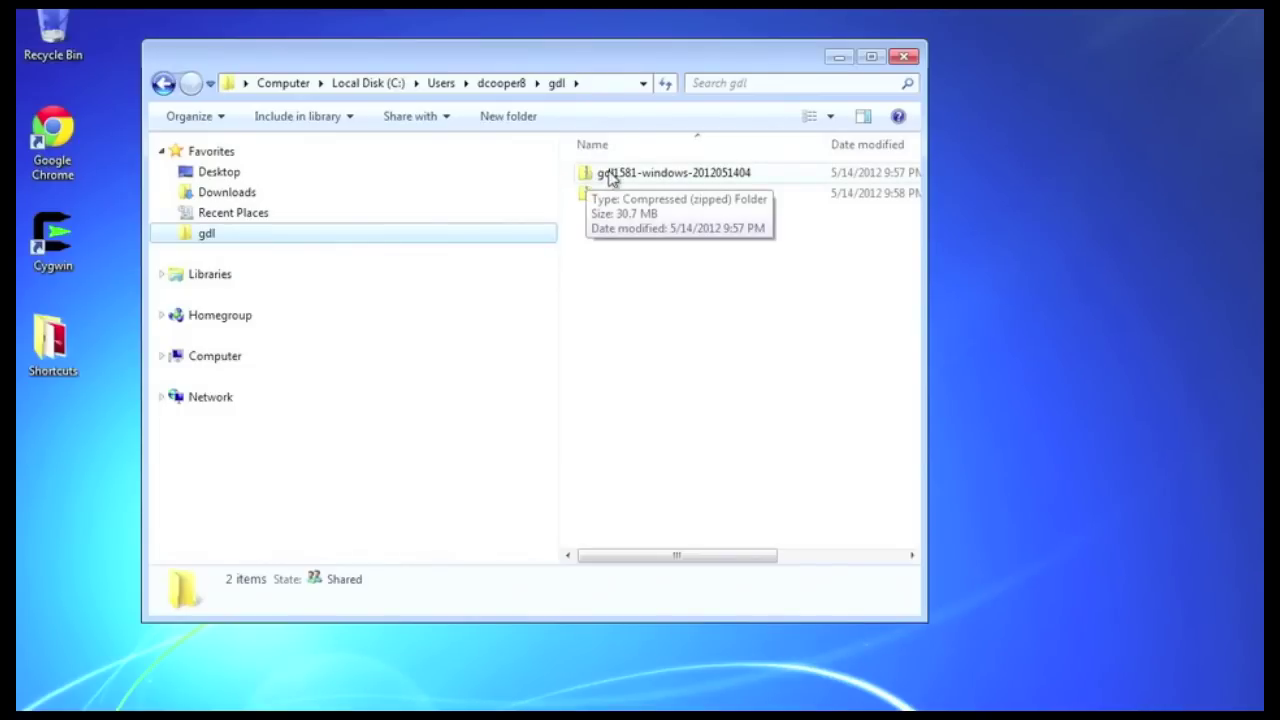
pyautogui.rightClick(587, 176)
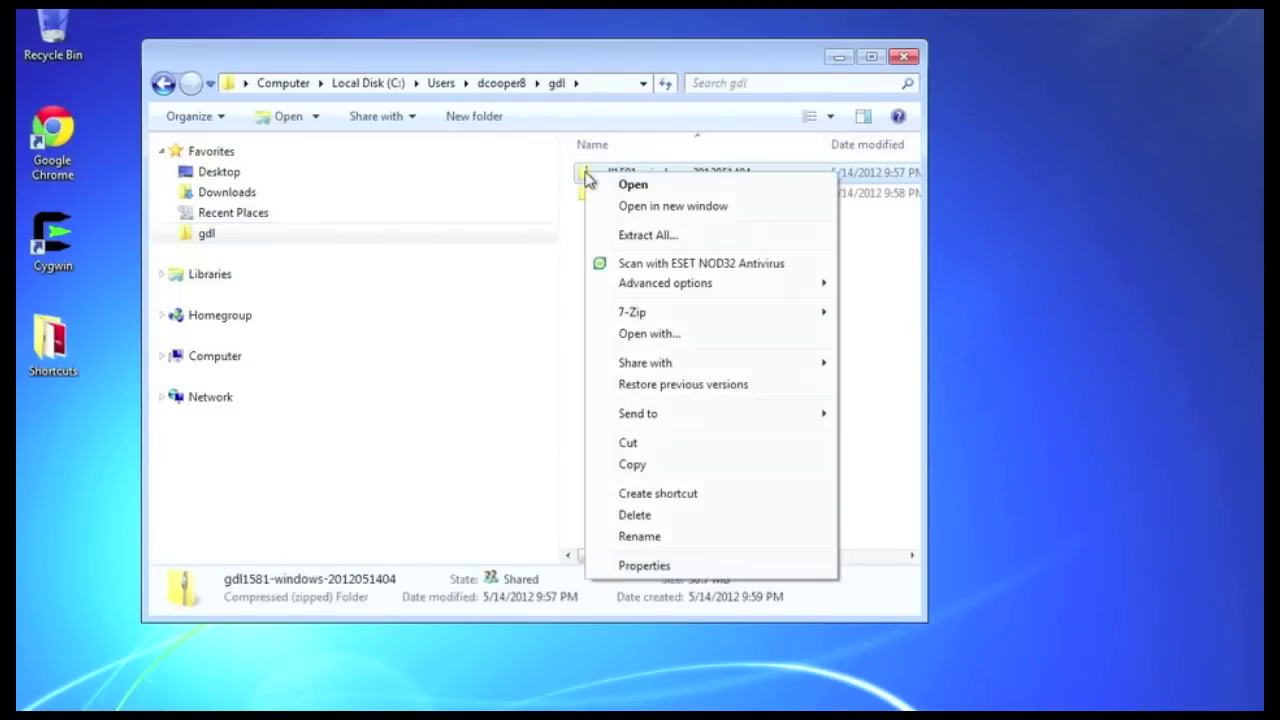
# Extract gdl1581-windows-2012051404.zip directly into gdl, removing the trailing folder name from the destination
pyautogui.click(675, 237)
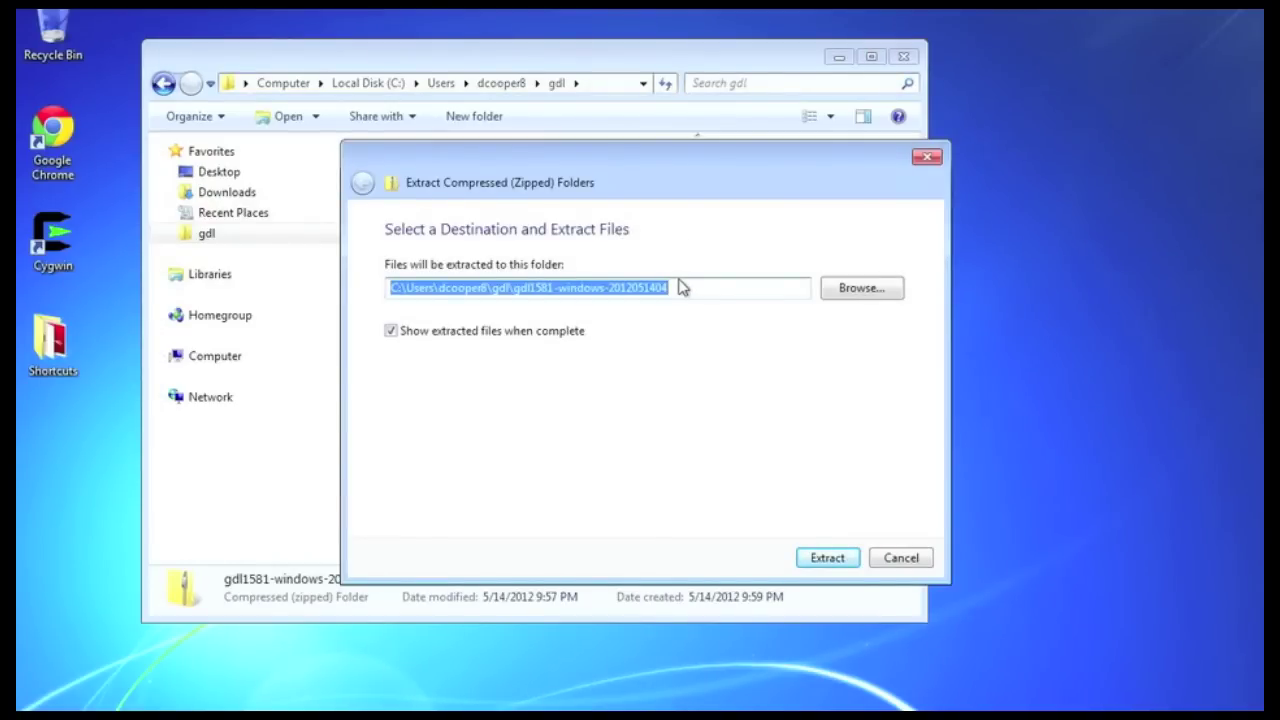
pyautogui.click(641, 289)
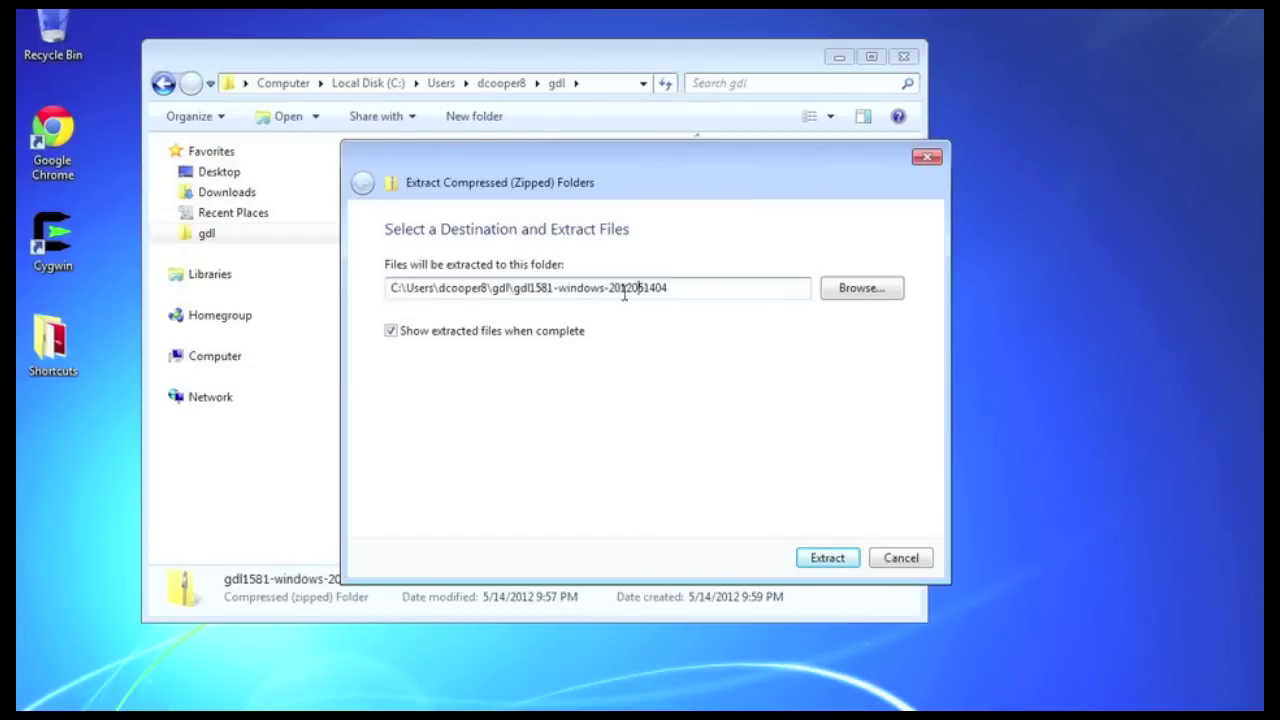
pyautogui.moveTo(513, 288); pyautogui.dragTo(707, 287)
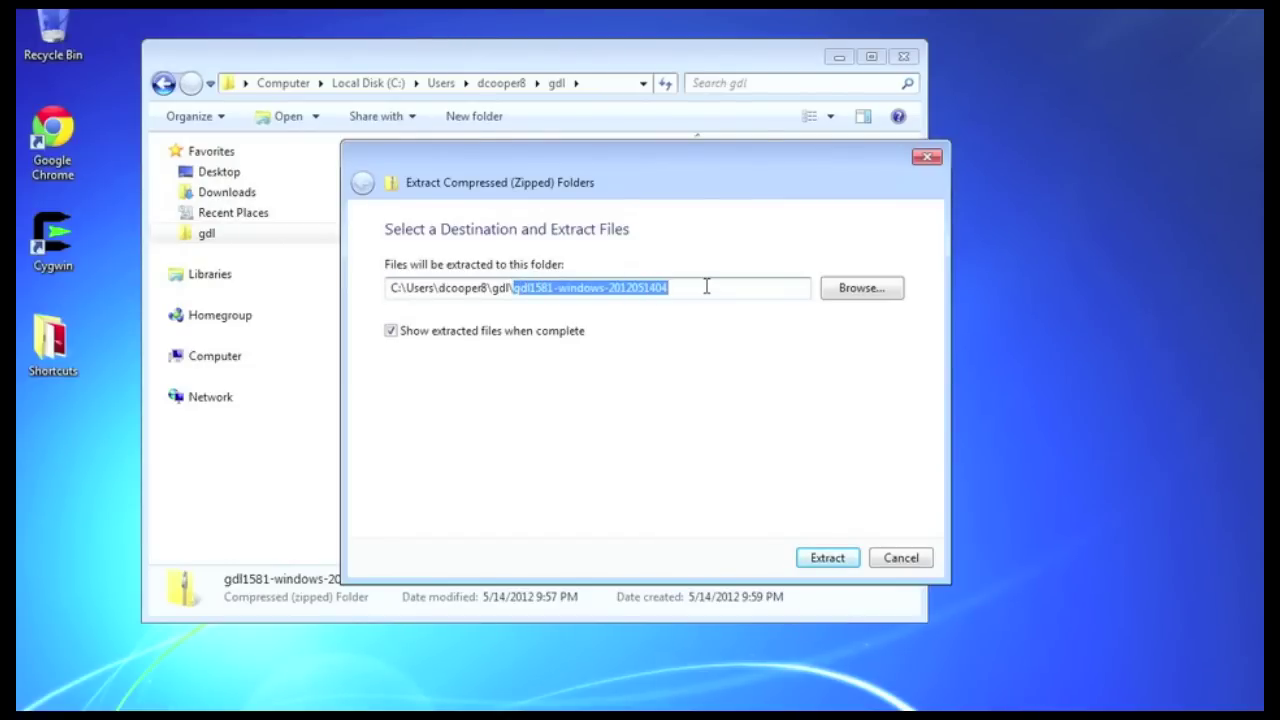
pyautogui.press('BackSpace')
pyautogui.click(746, 374)
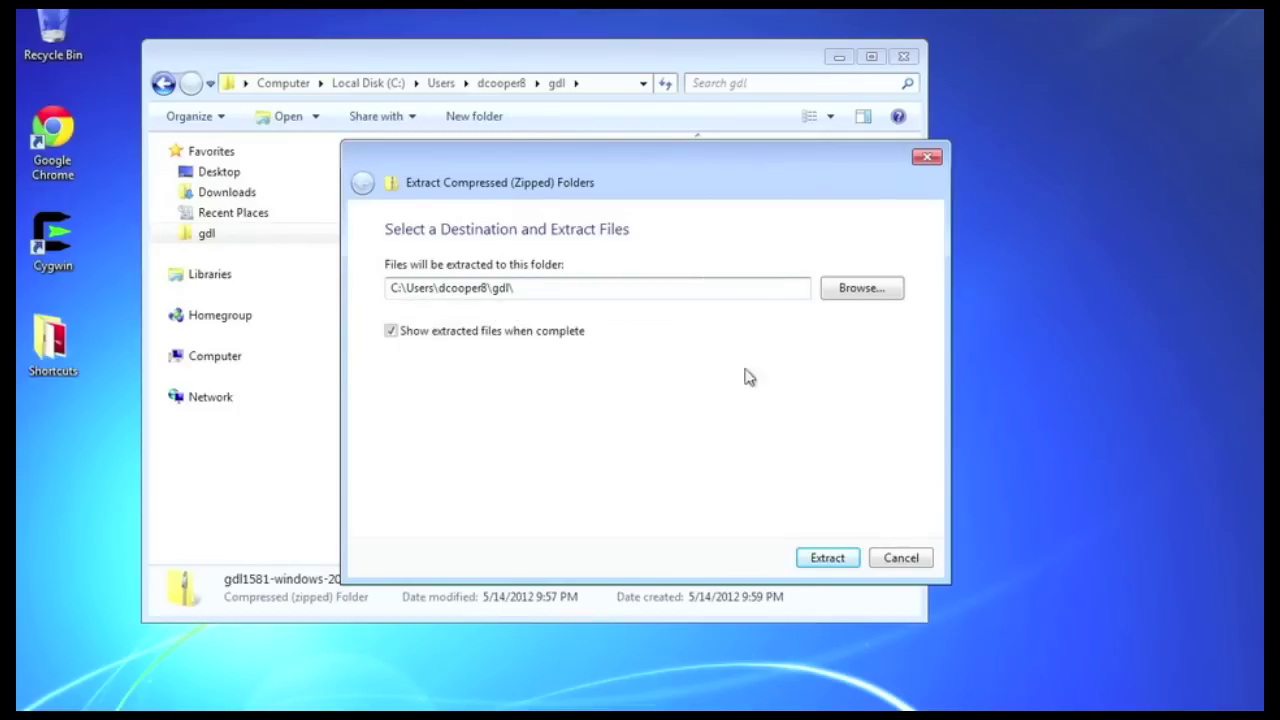
pyautogui.click(828, 557)
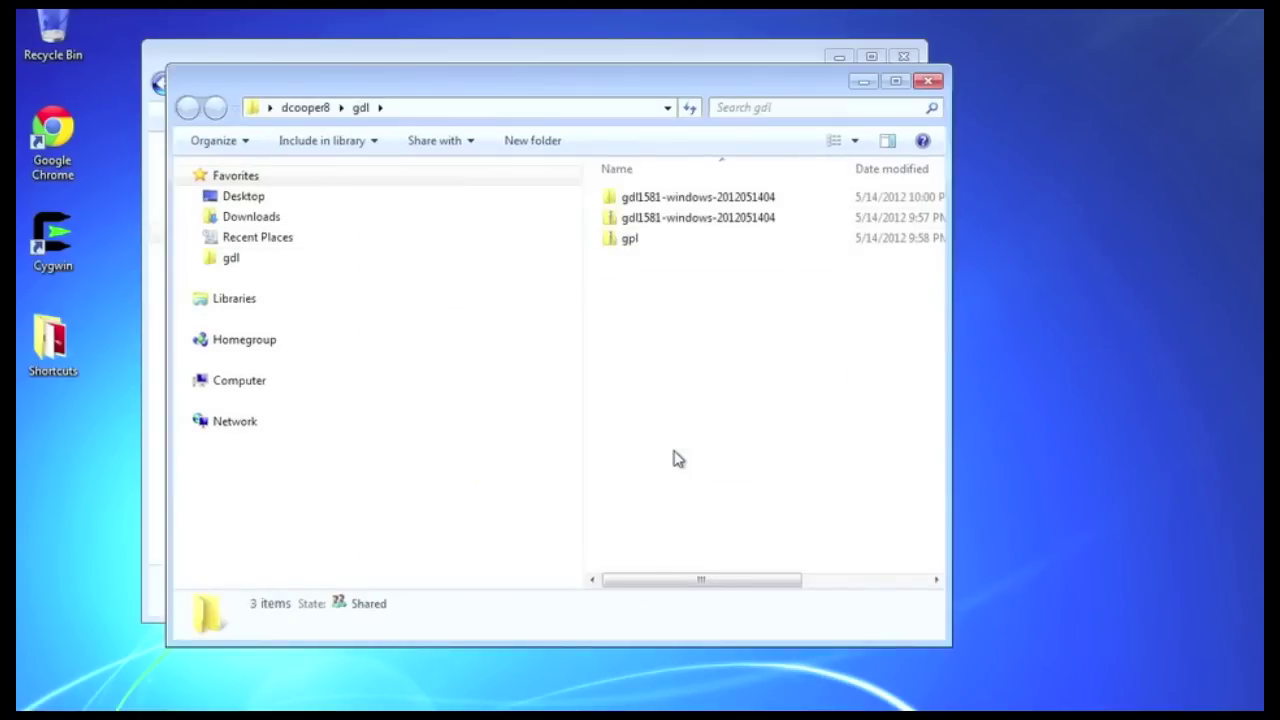
# Extract gpl.zip into the gdl folder, with the destination path ending in gdl\
pyautogui.rightClick(614, 245)
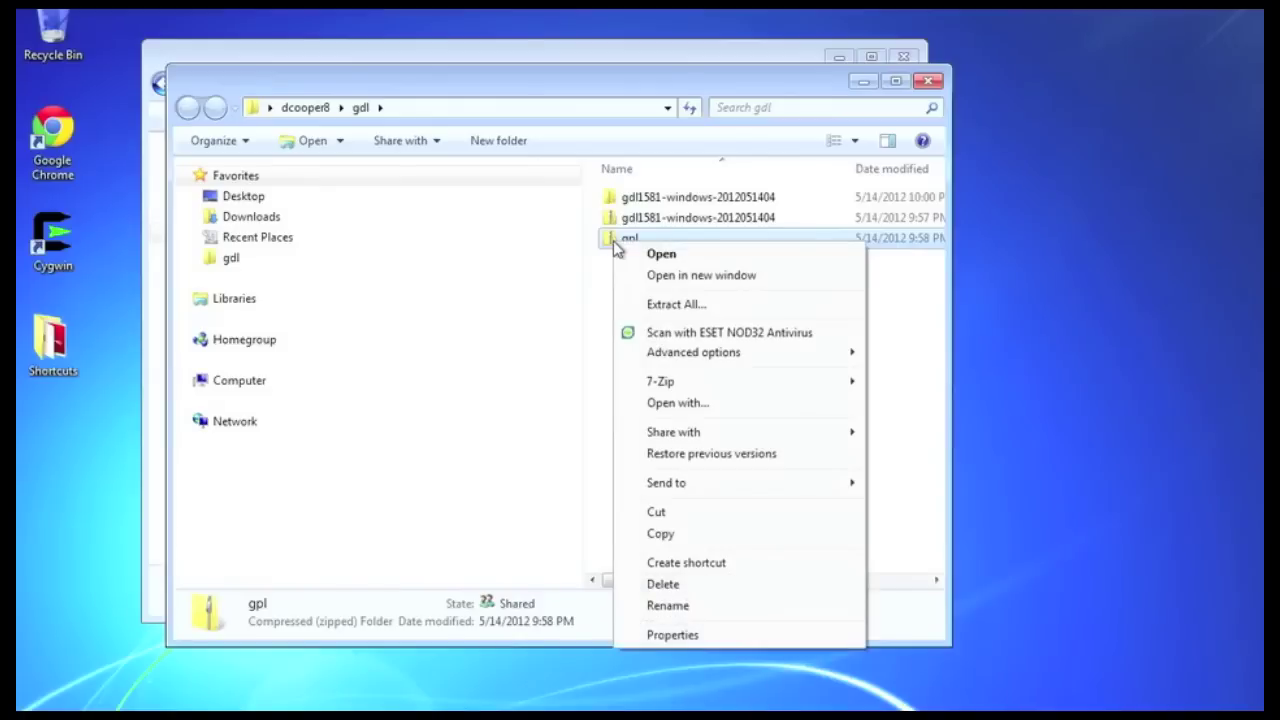
pyautogui.click(690, 305)
pyautogui.click(589, 292)
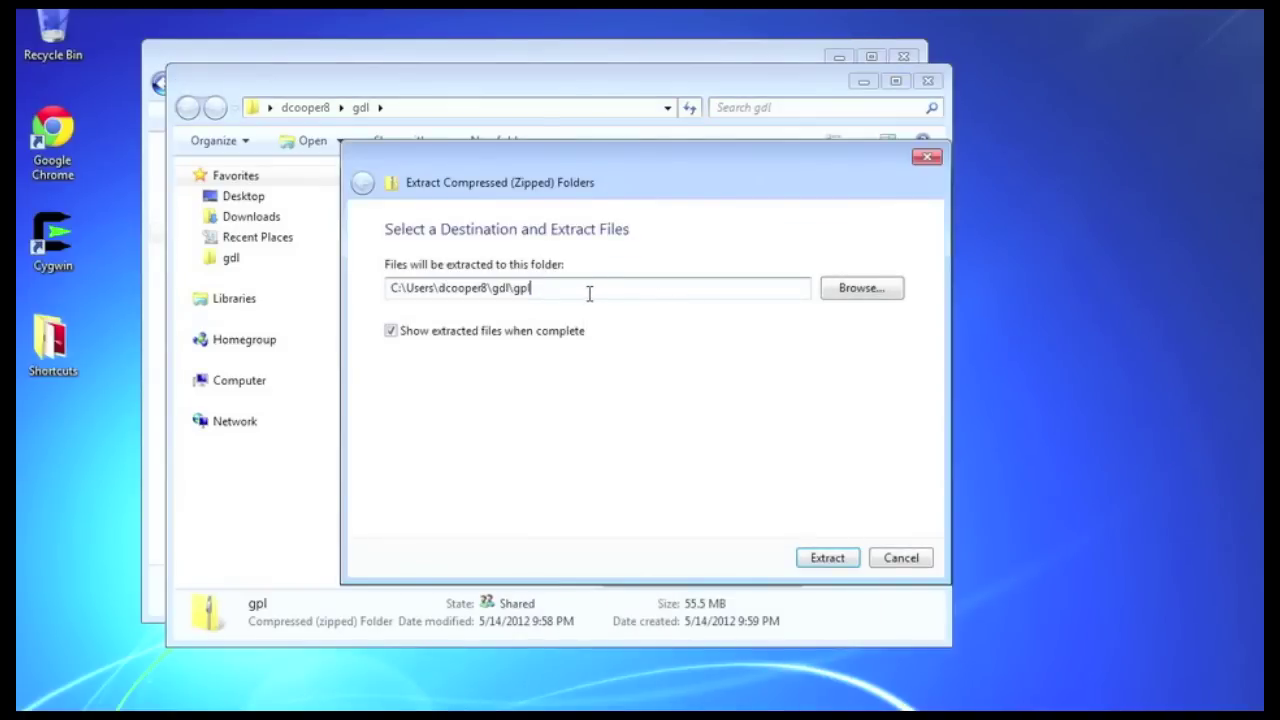
pyautogui.press('BackSpace')
pyautogui.press('BackSpace')
pyautogui.press('BackSpace')
pyautogui.press('BackSpace')
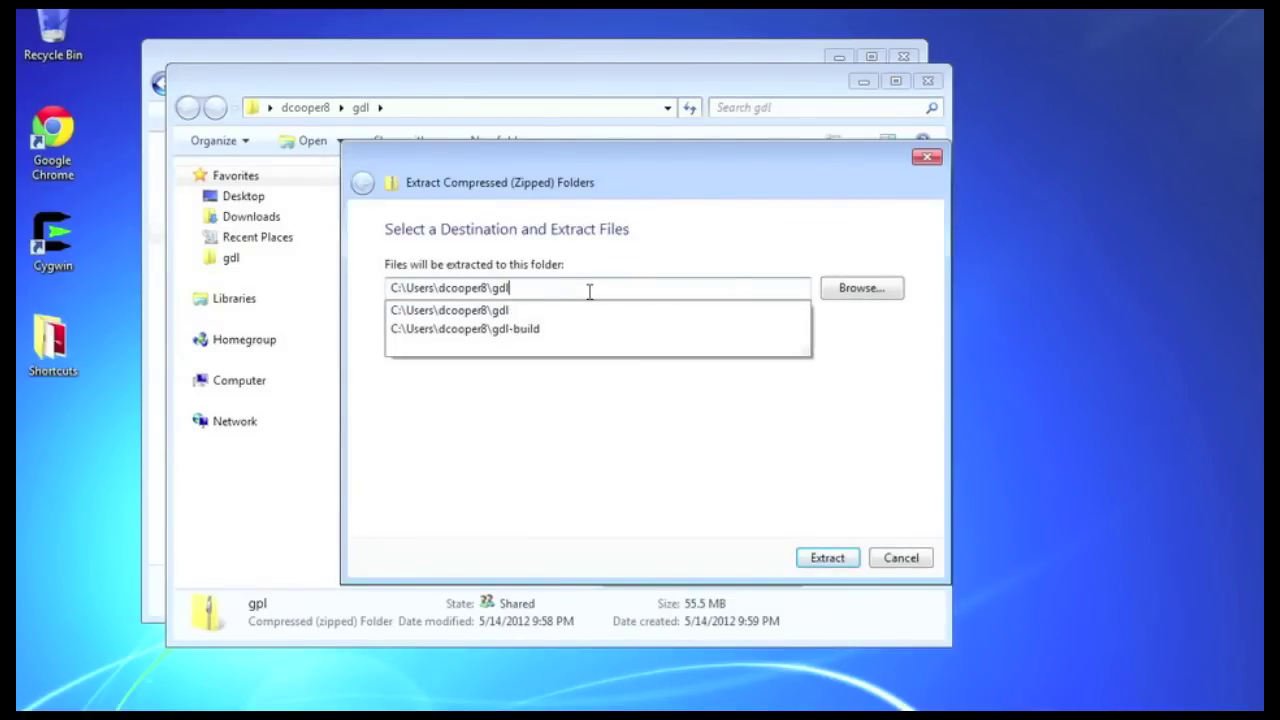
pyautogui.write('\\')
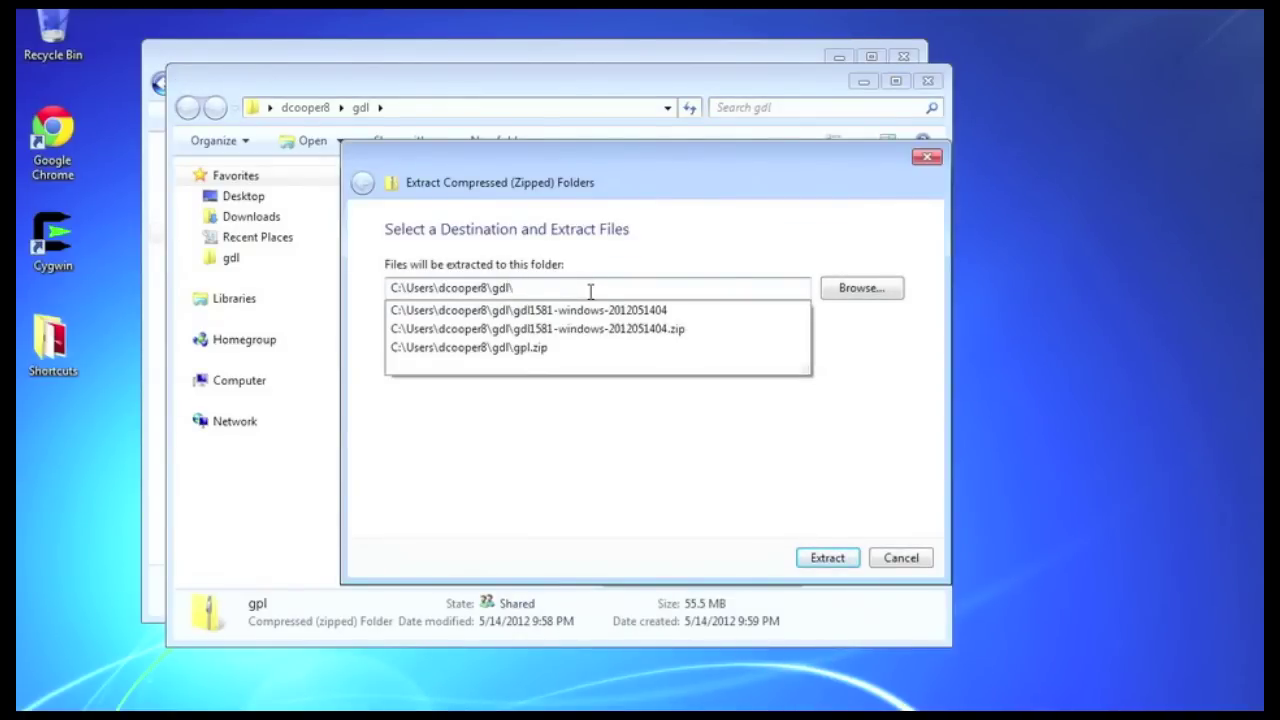
pyautogui.click(604, 440)
pyautogui.click(812, 560)
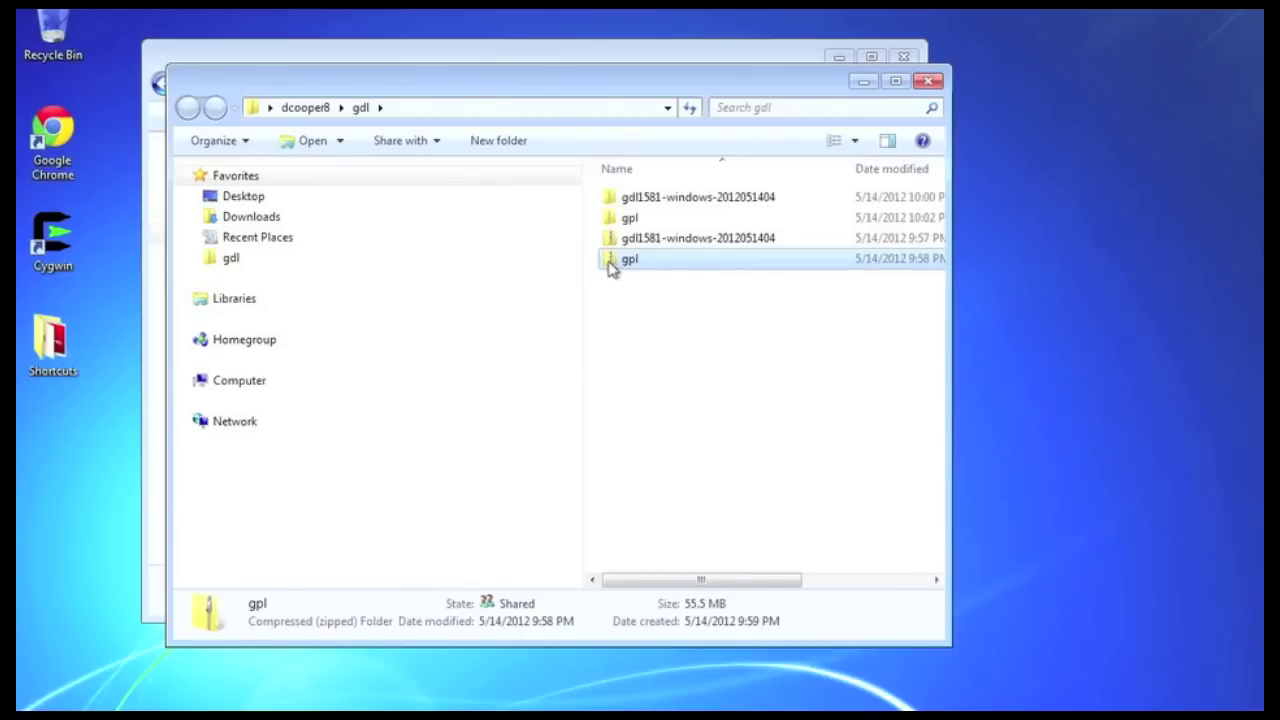
pyautogui.moveTo(622, 218); pyautogui.dragTo(628, 204)
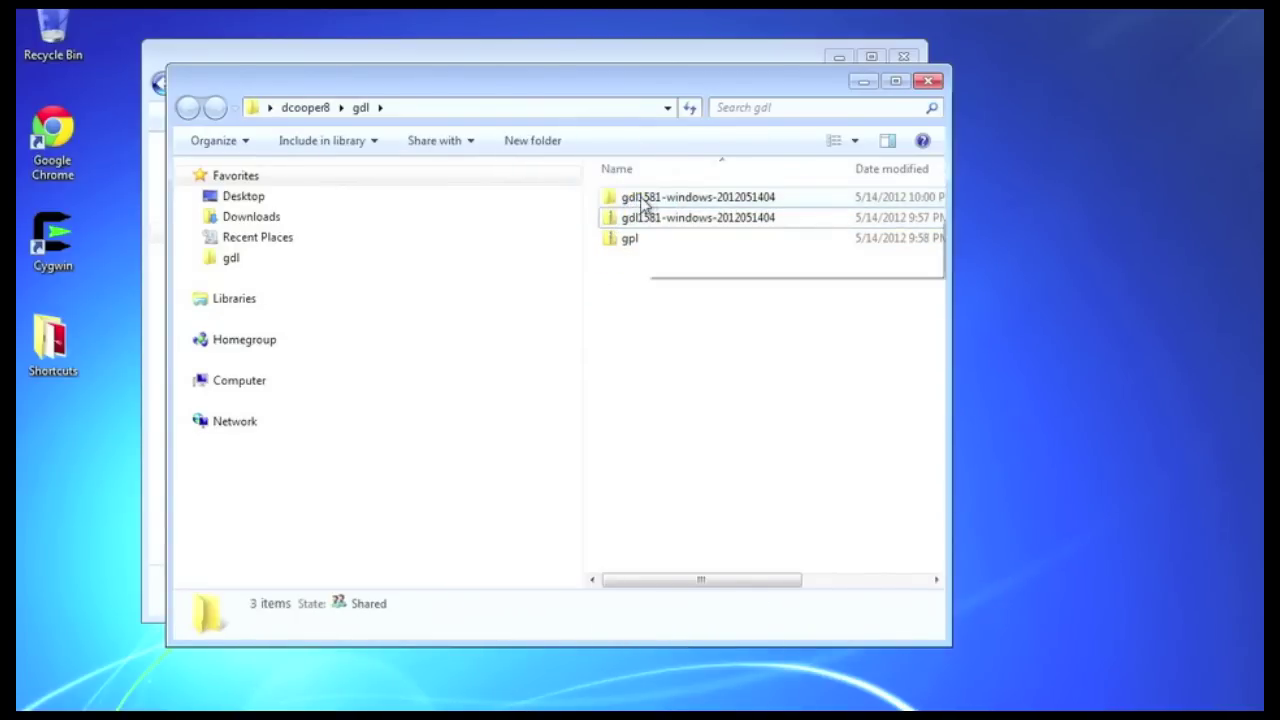
pyautogui.click(612, 206)
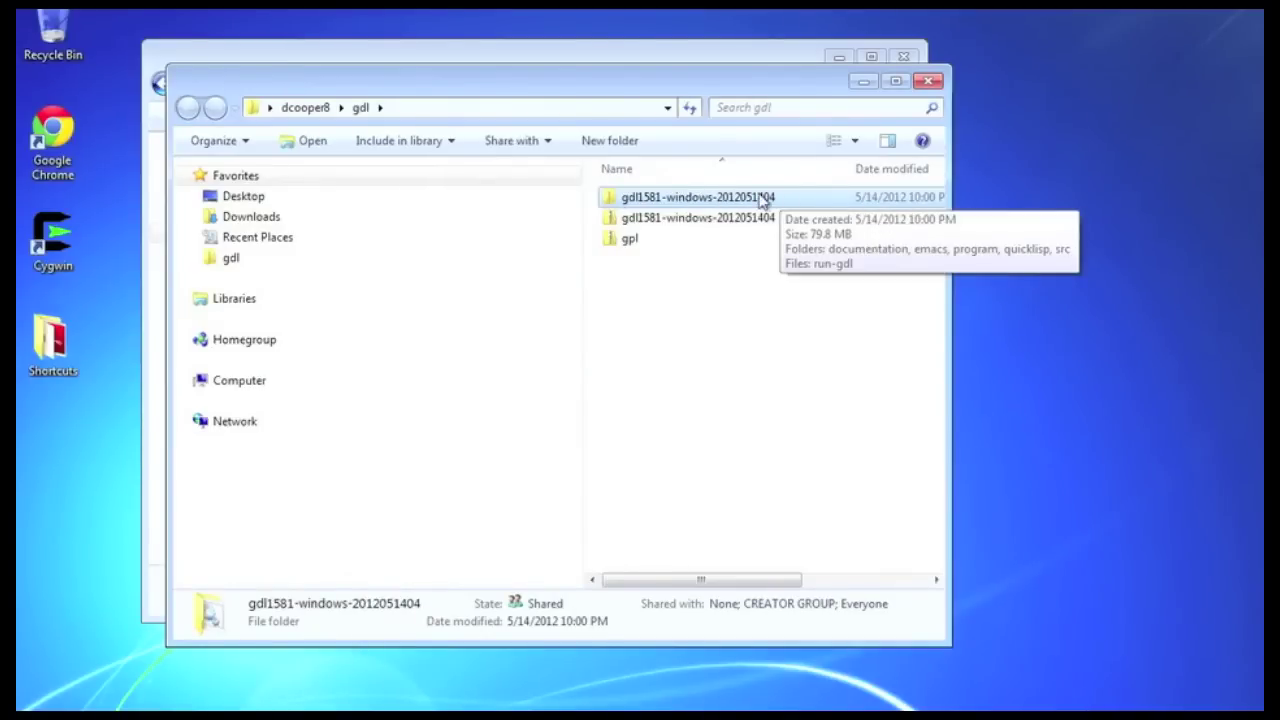
pyautogui.doubleClick(611, 198)
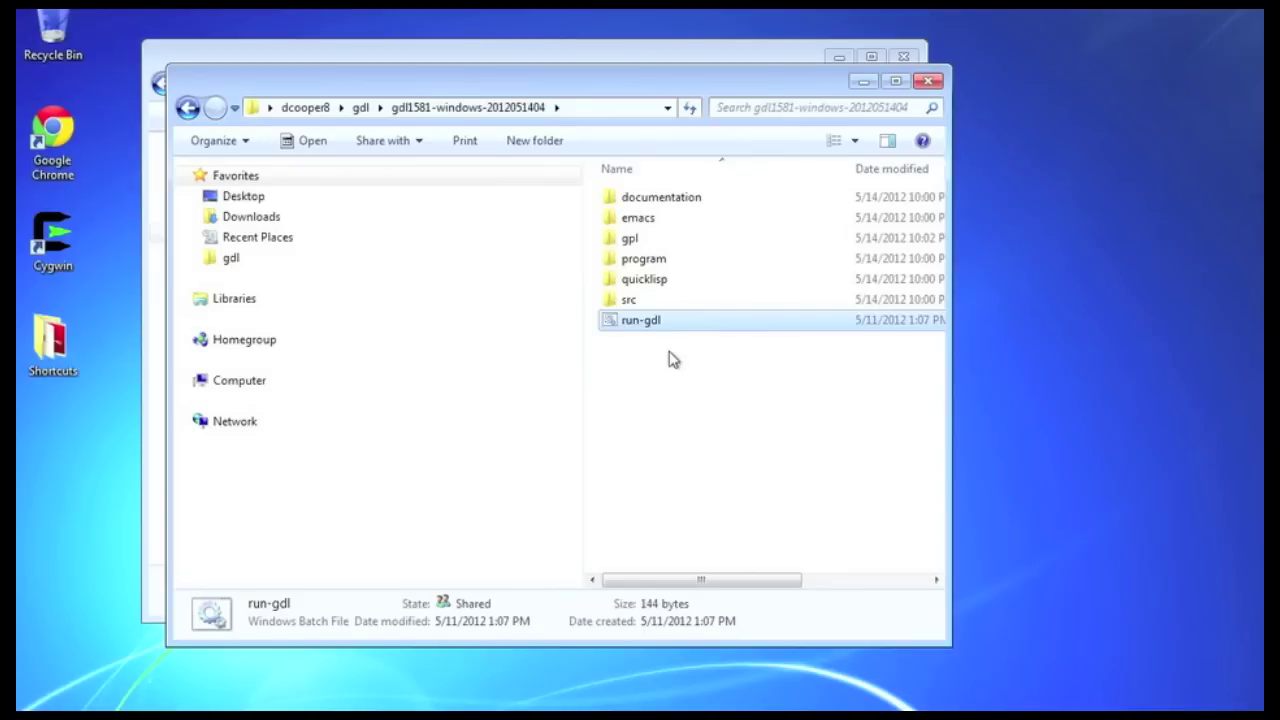
pyautogui.doubleClick(613, 322)
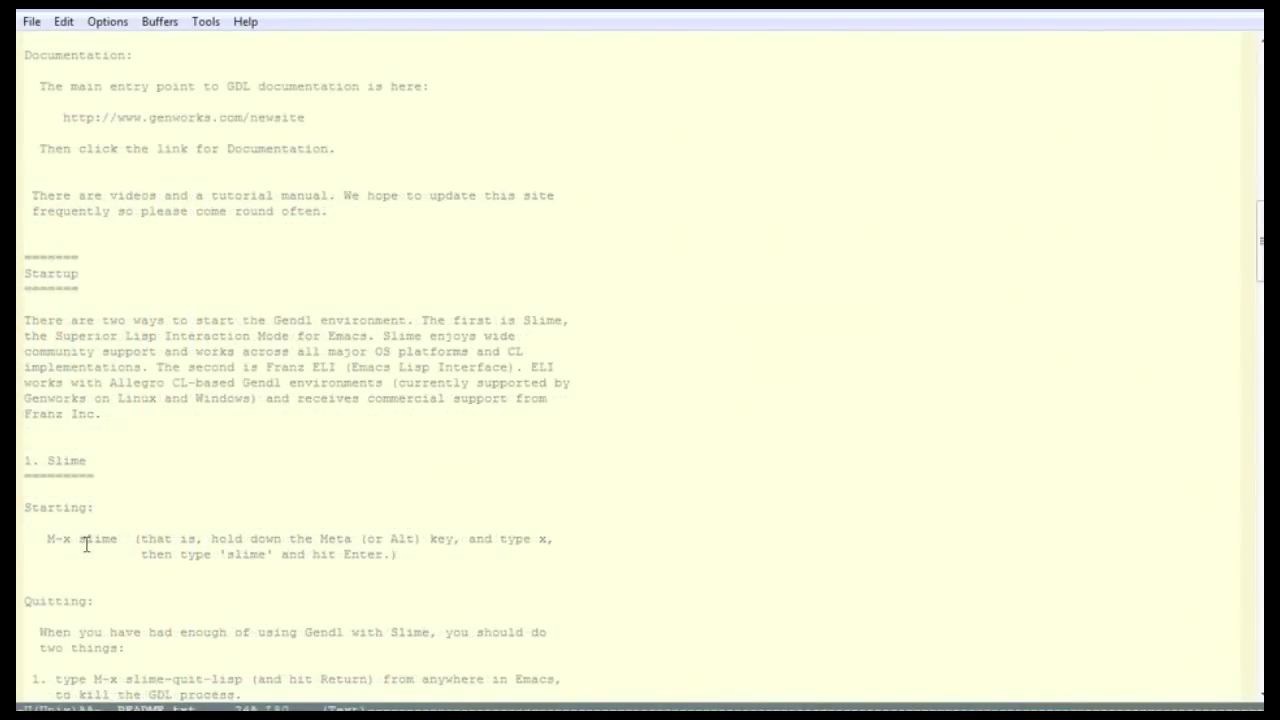
# Start Slime with M-x slime, which fails on a missing gdl.lic license
pyautogui.hotkey('alt', 'x')
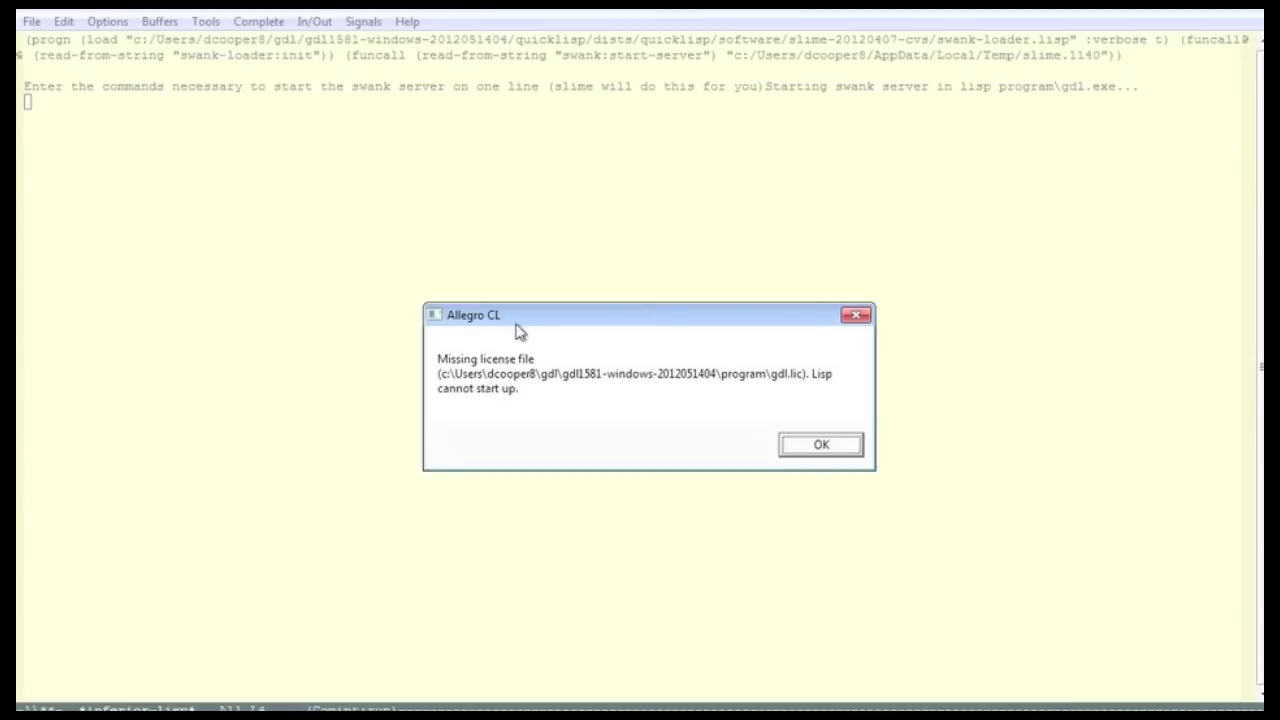
# Dismiss the missing-license error and close the Allegro Common Lisp console
pyautogui.click(820, 446)
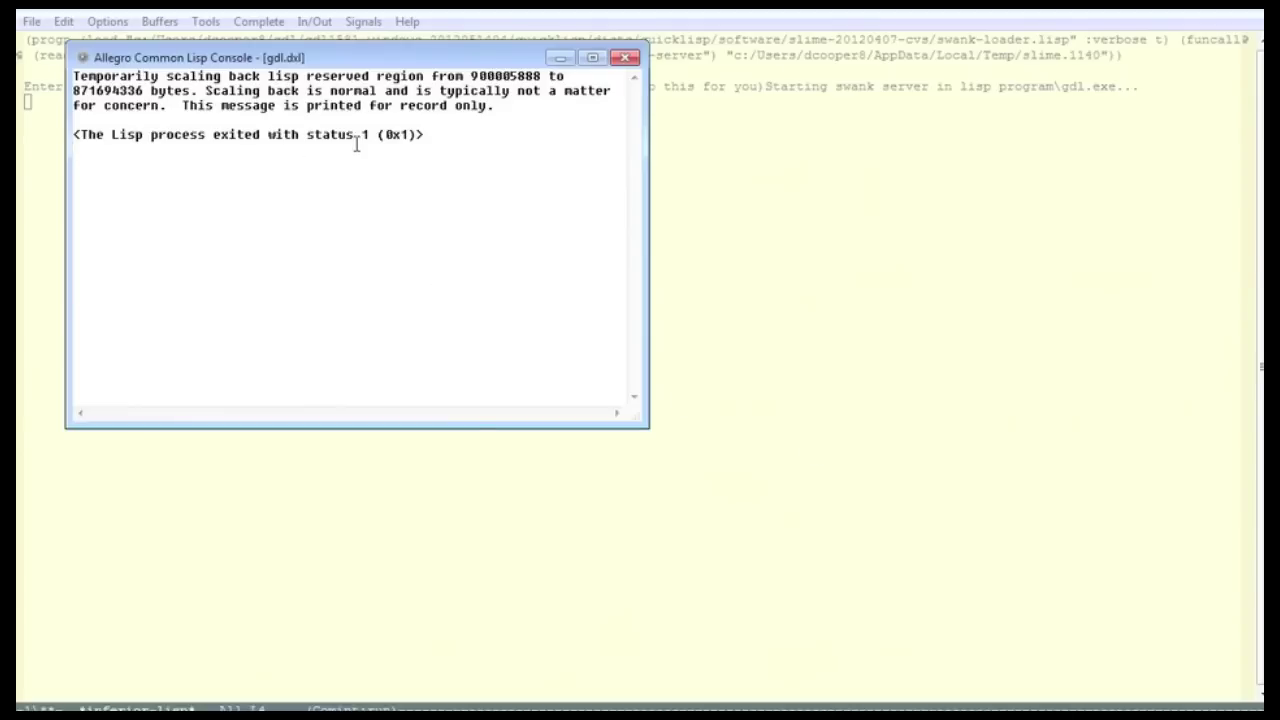
pyautogui.moveTo(358, 140); pyautogui.dragTo(440, 137)
pyautogui.click(389, 139)
pyautogui.click(627, 59)
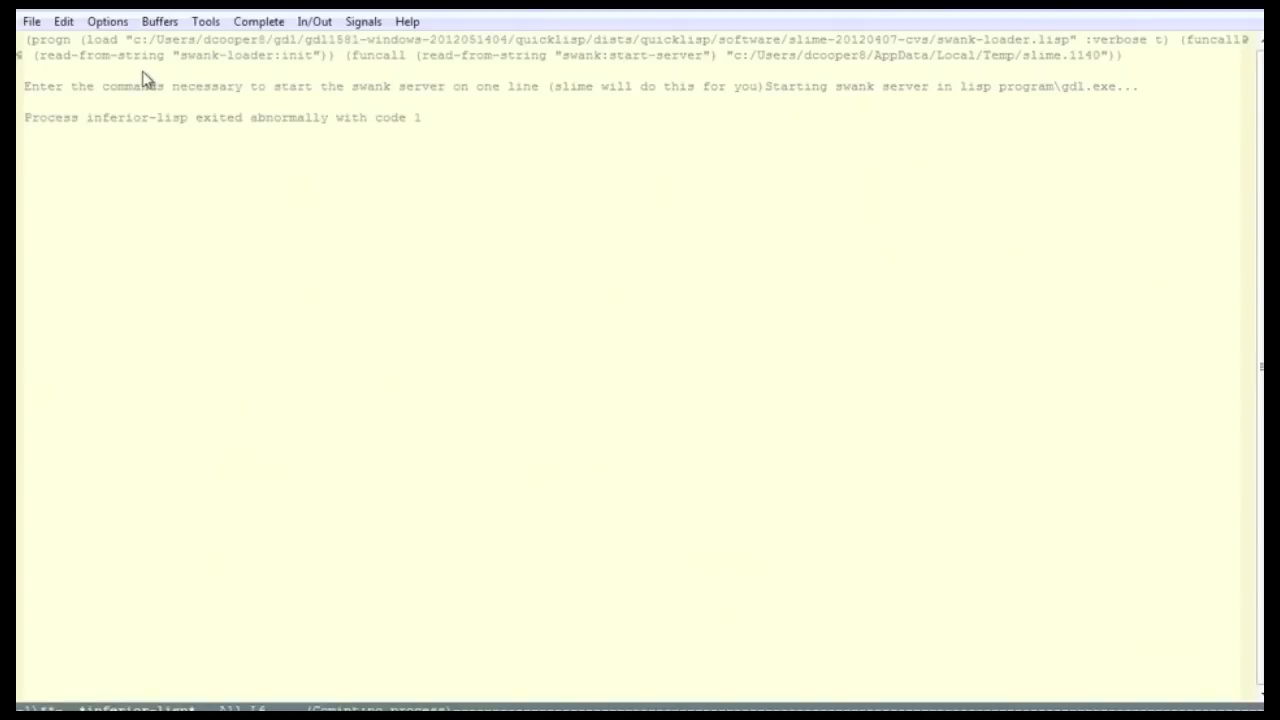
pyautogui.click(31, 21)
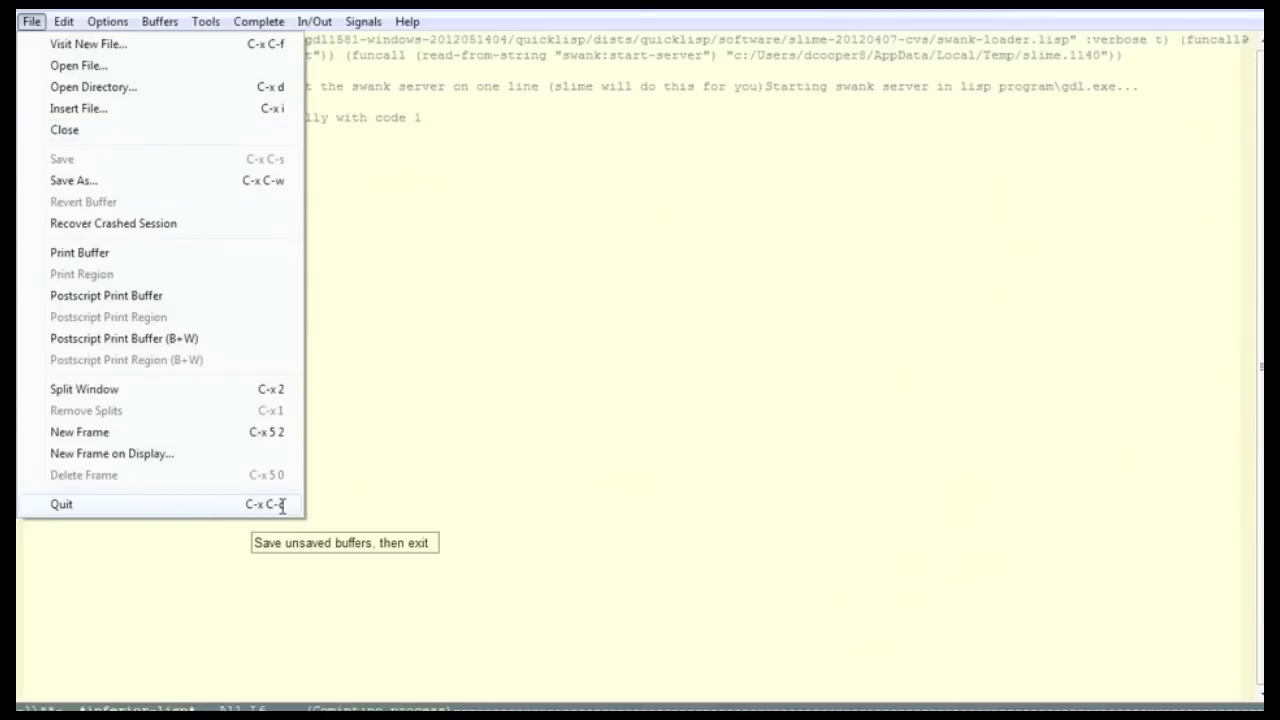
pyautogui.click(479, 400)
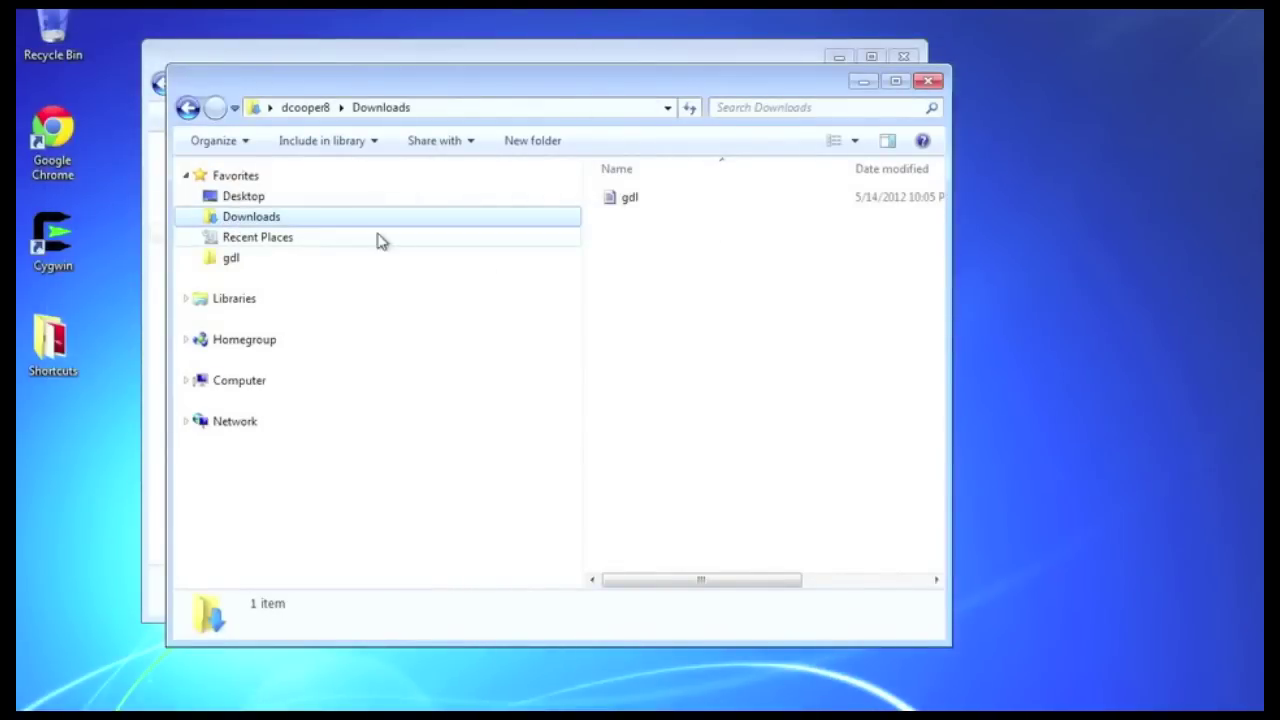
pyautogui.click(614, 205)
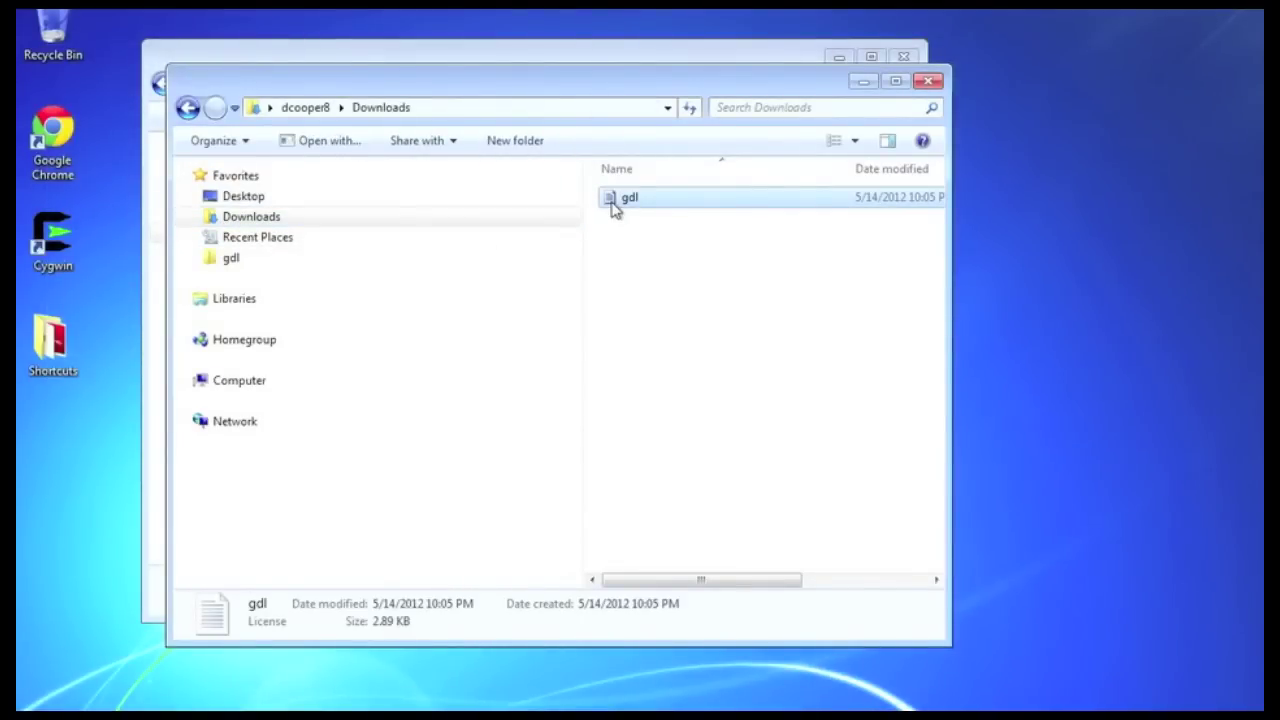
pyautogui.moveTo(612, 199); pyautogui.dragTo(231, 258)
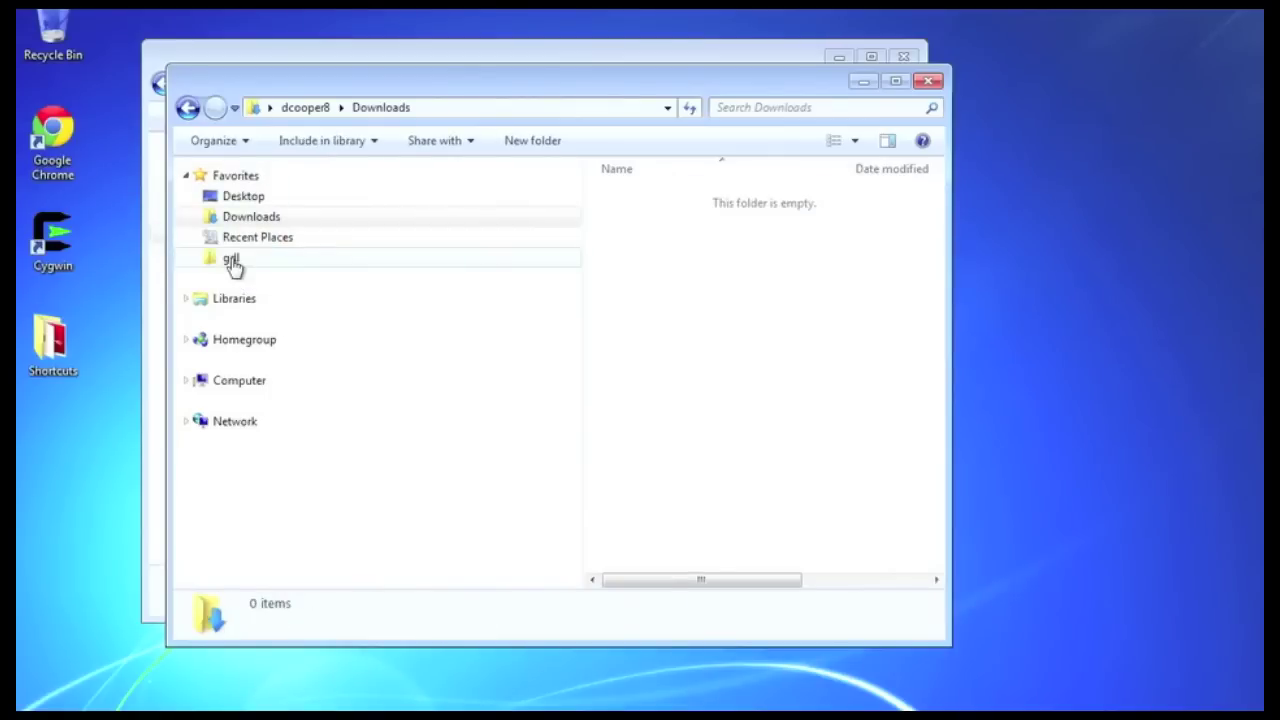
pyautogui.click(231, 259)
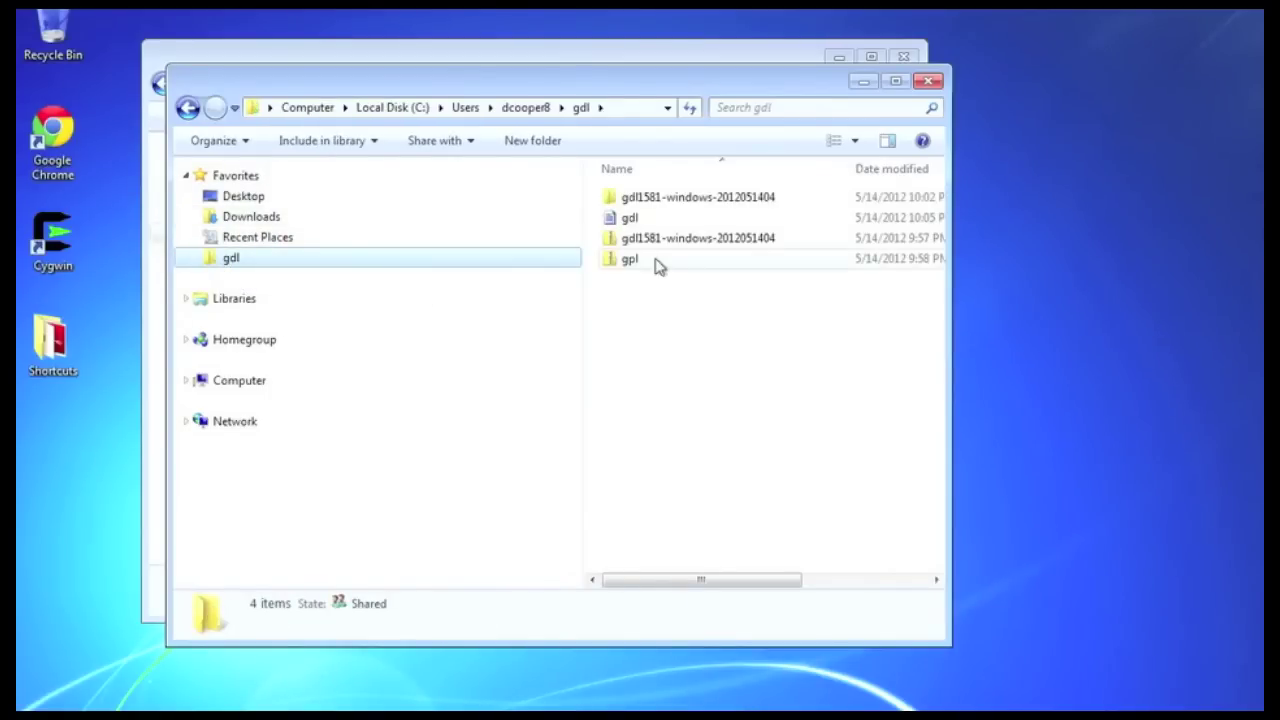
pyautogui.moveTo(612, 222); pyautogui.dragTo(633, 201)
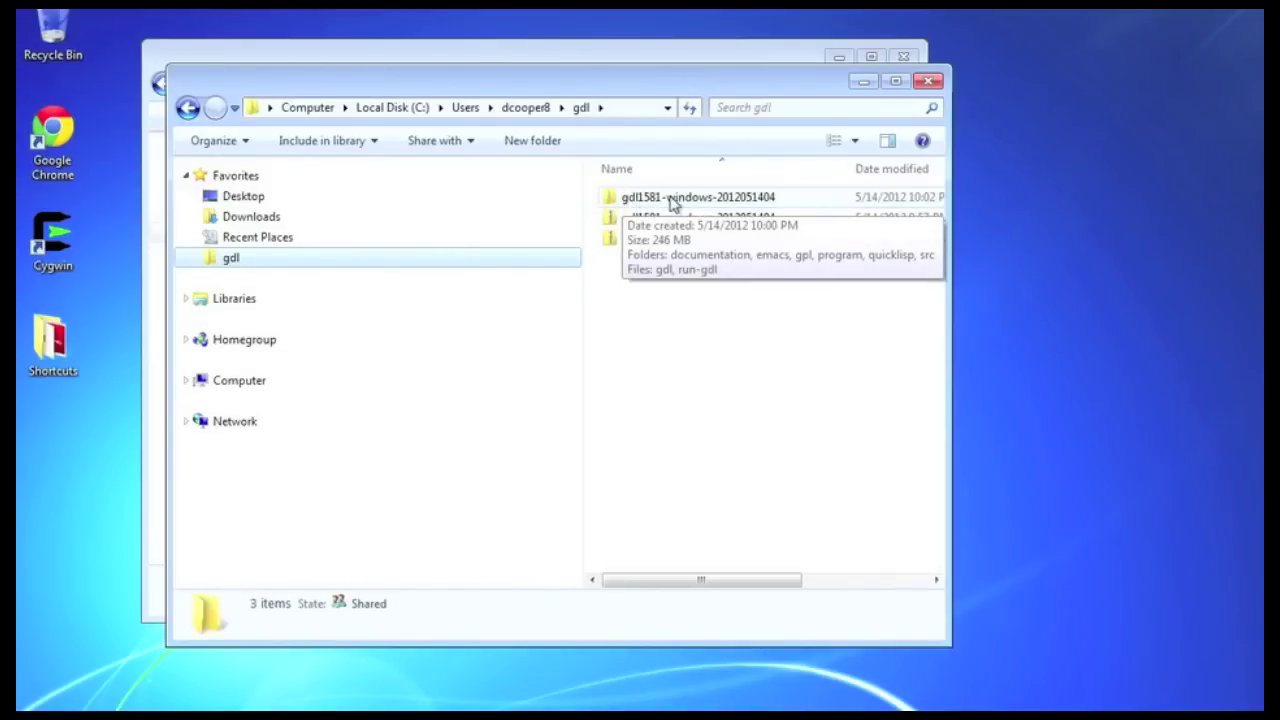
pyautogui.doubleClick(613, 200)
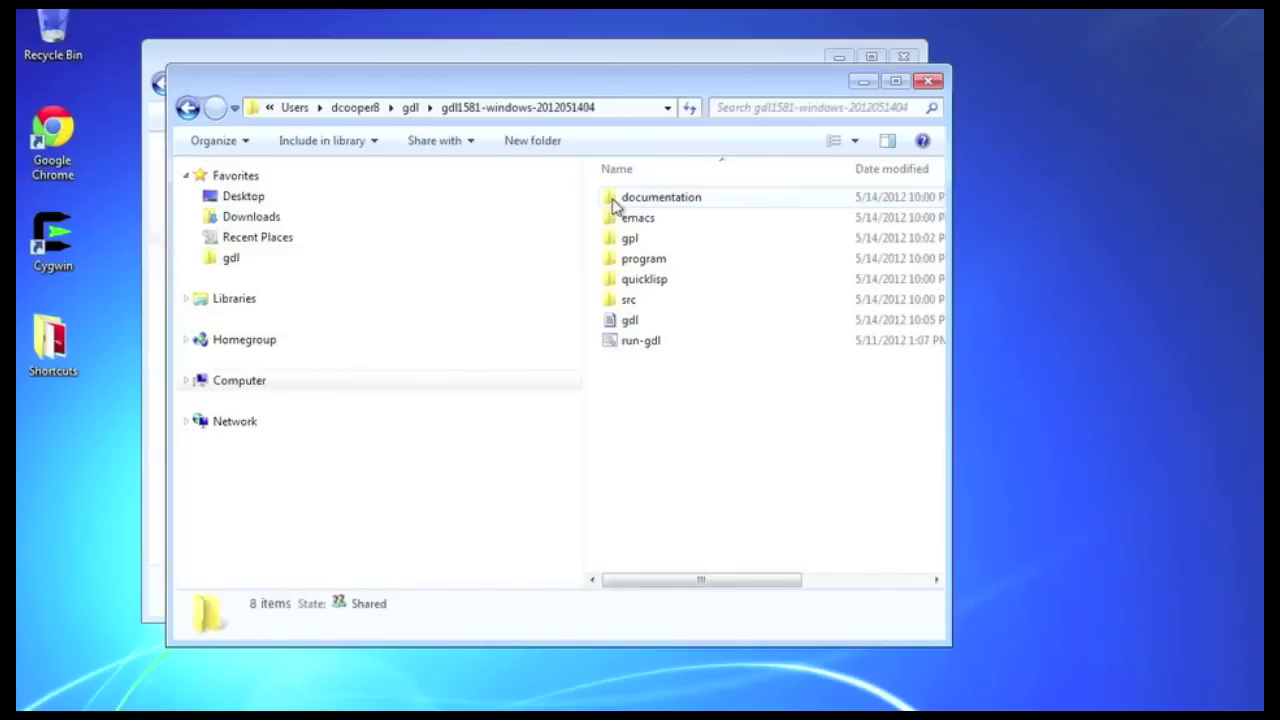
pyautogui.click(616, 320)
pyautogui.moveTo(623, 320); pyautogui.dragTo(637, 266)
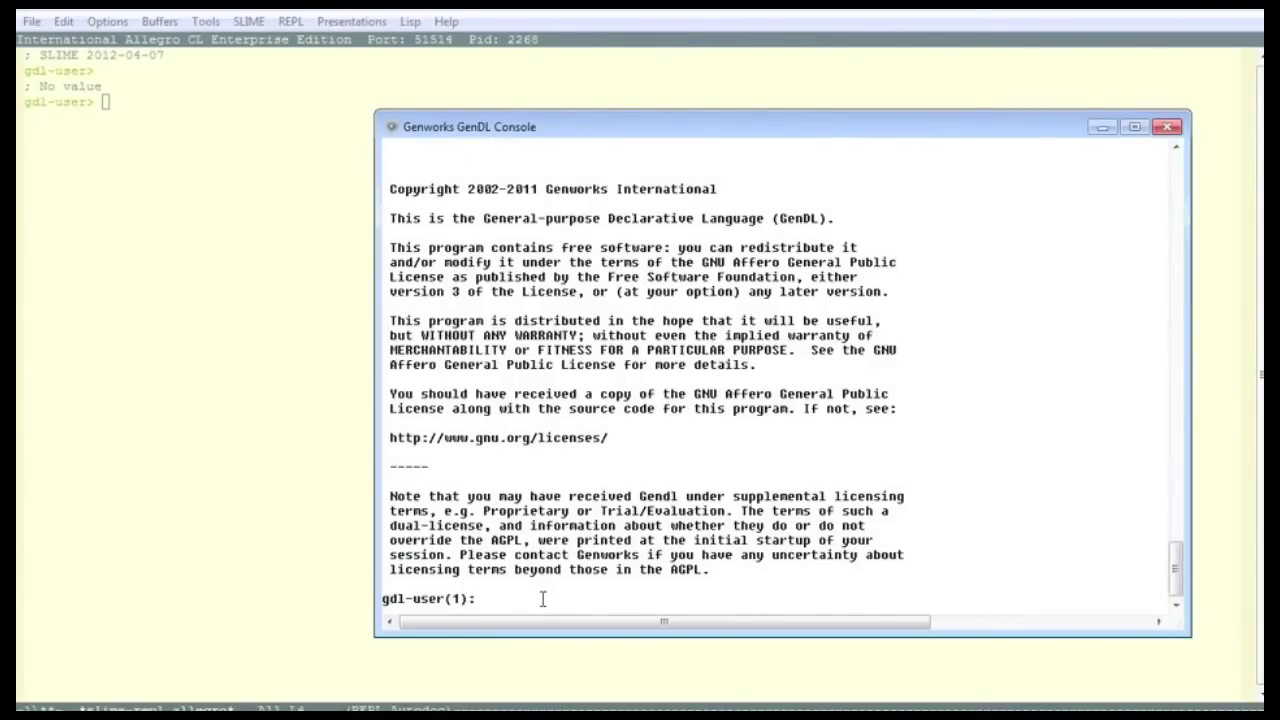
# Evaluate (+ 1 2) in the Slime REPL and get 3
pyautogui.click(134, 123)
pyautogui.write('(+ 1 2')
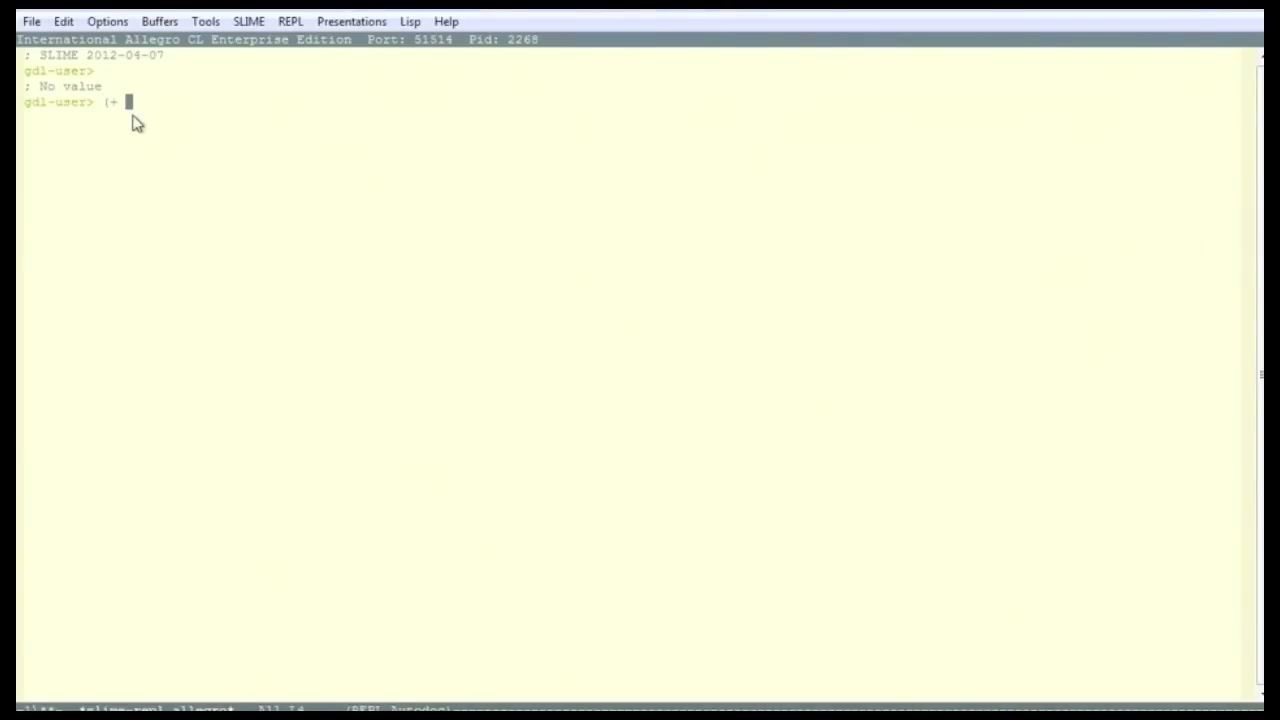
pyautogui.write(')')
pyautogui.press('Return')
# Open localhost:9000/tasty in Firefox and browse the robot:assembly object
pyautogui.click(285, 706)
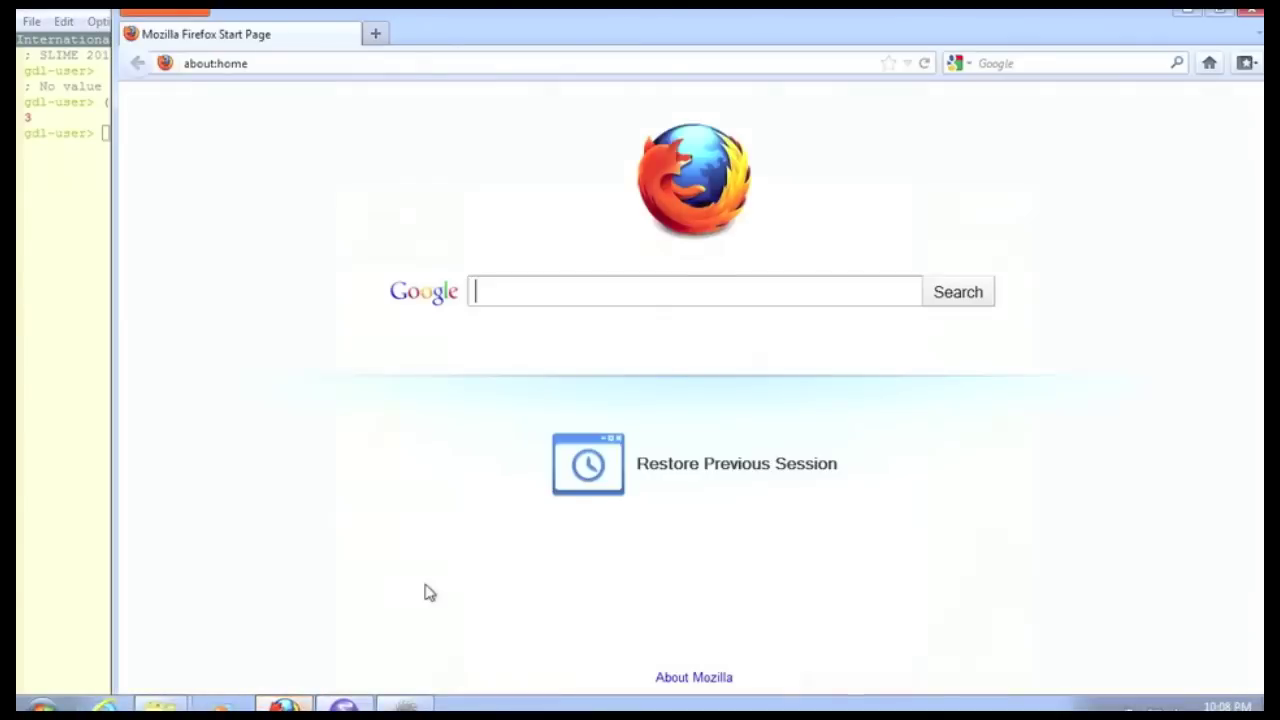
pyautogui.write('localhost:9000/ta')
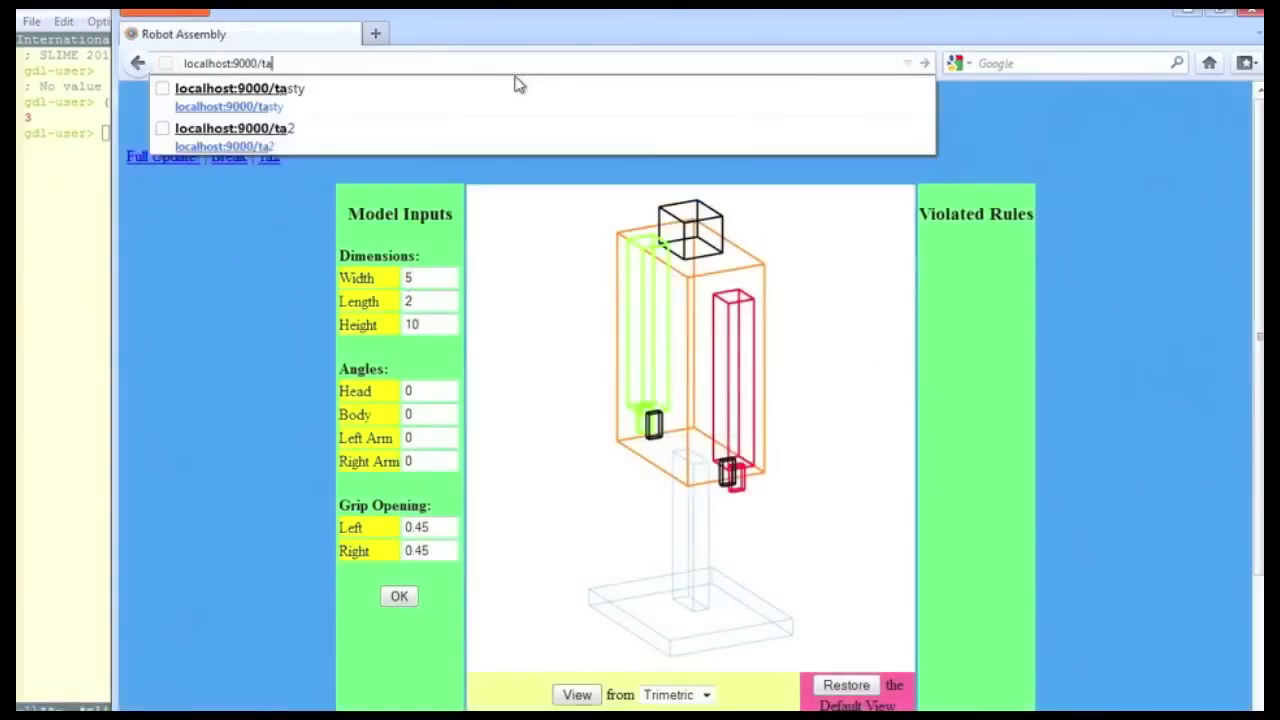
pyautogui.write('sty')
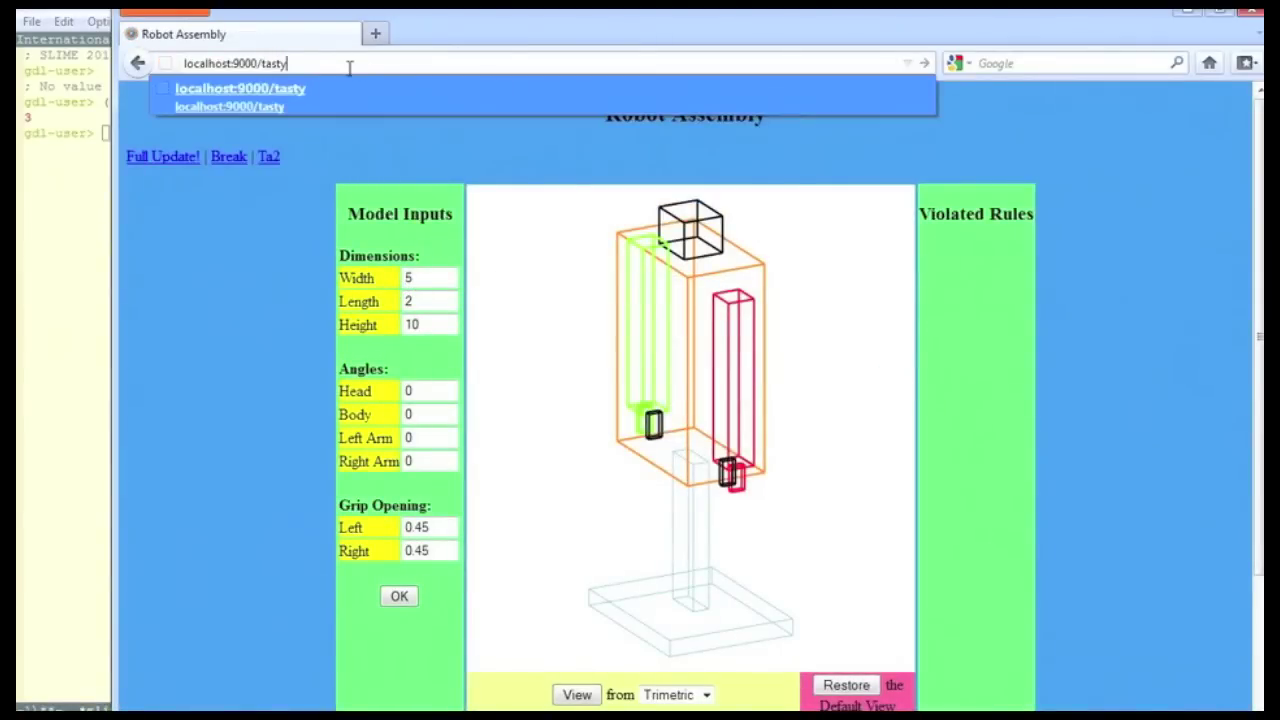
pyautogui.press('Return')
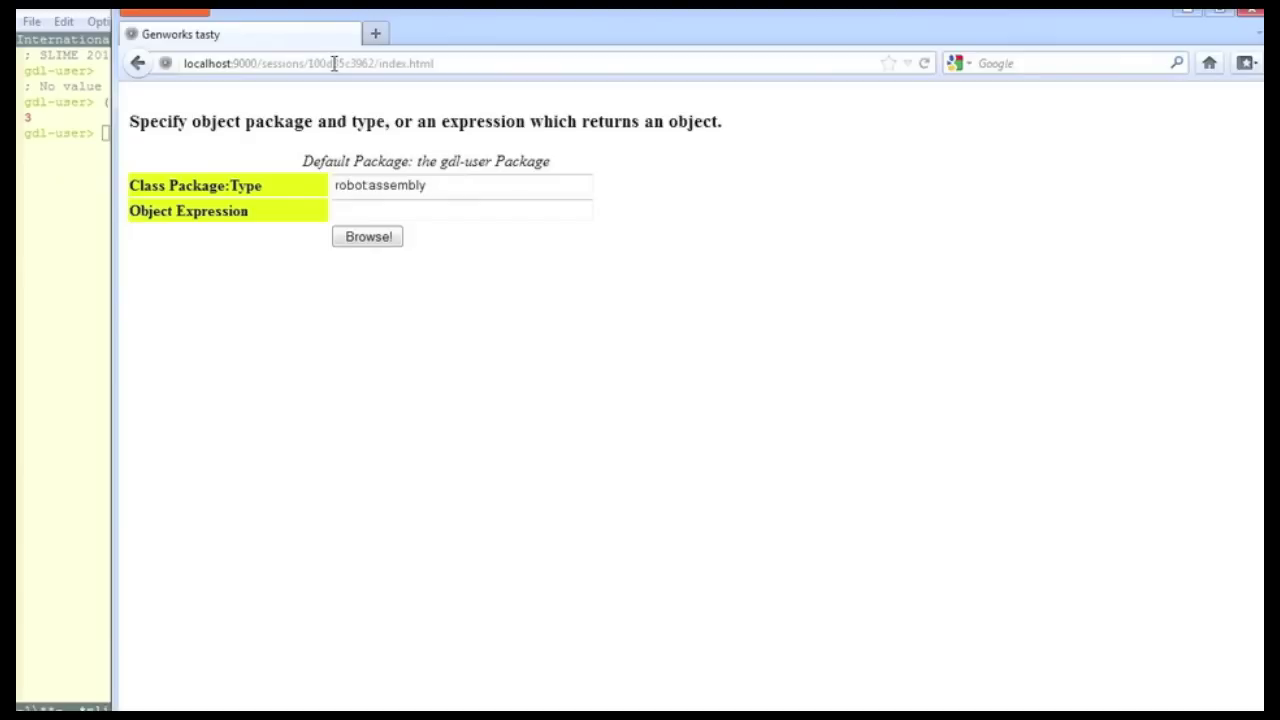
pyautogui.click(380, 239)
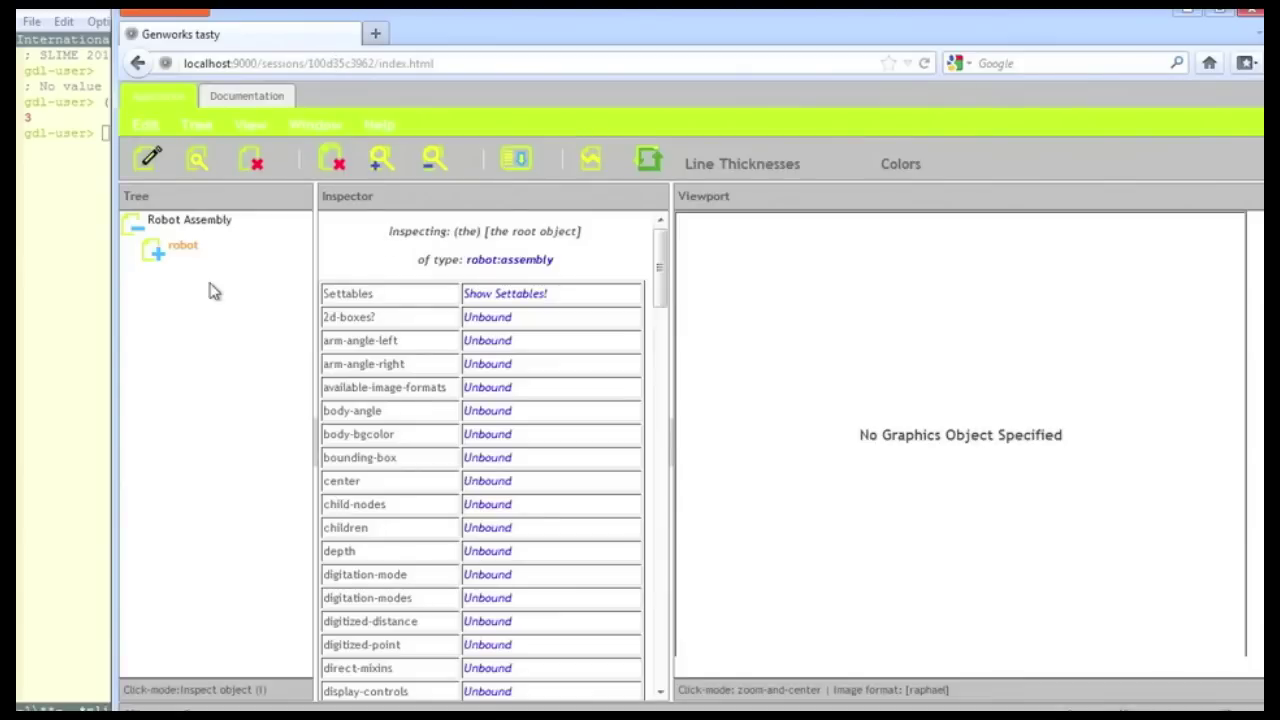
# Expand the robot, base and body tree nodes and draw the Robot Assembly wireframe
pyautogui.click(150, 250)
pyautogui.click(173, 272)
pyautogui.click(173, 296)
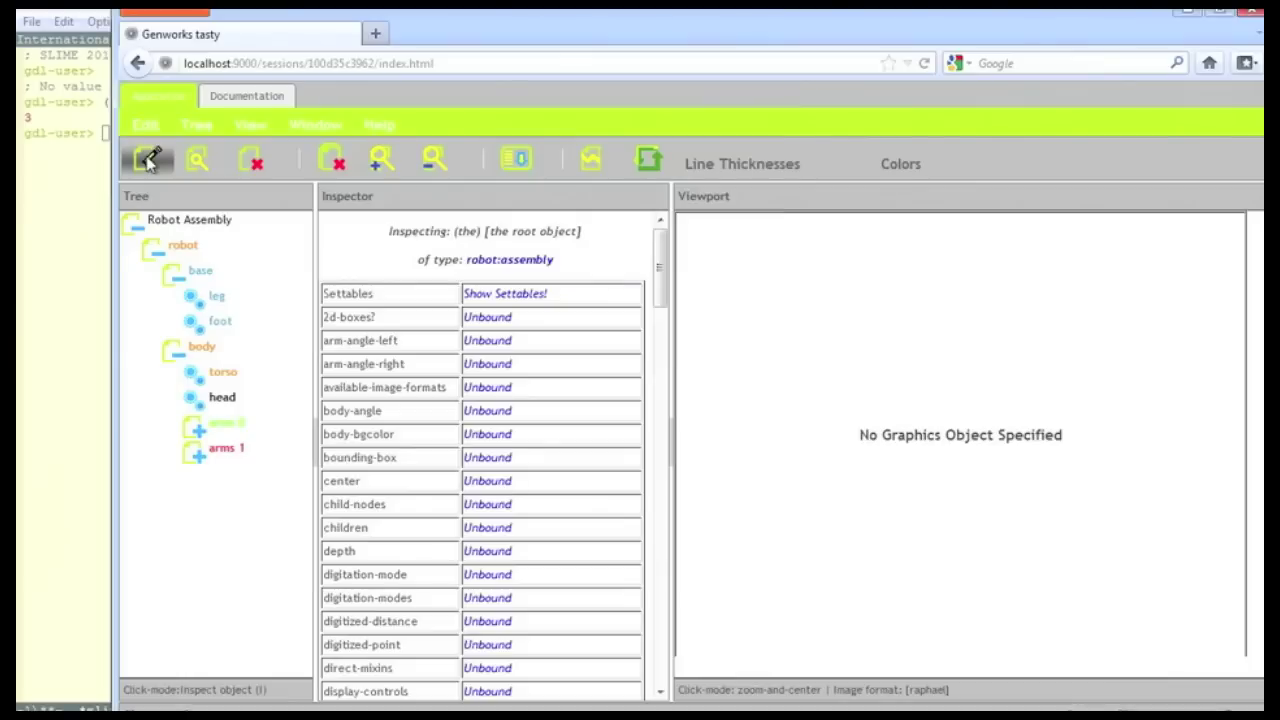
pyautogui.click(148, 160)
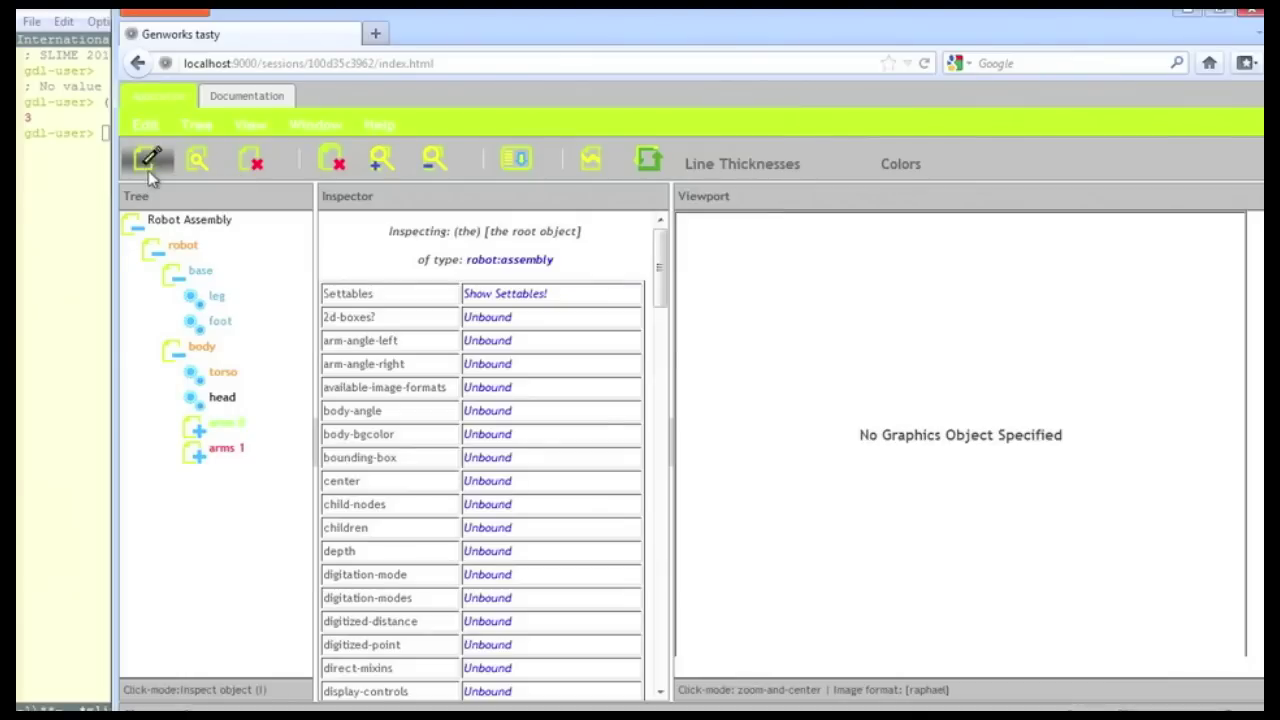
pyautogui.click(172, 222)
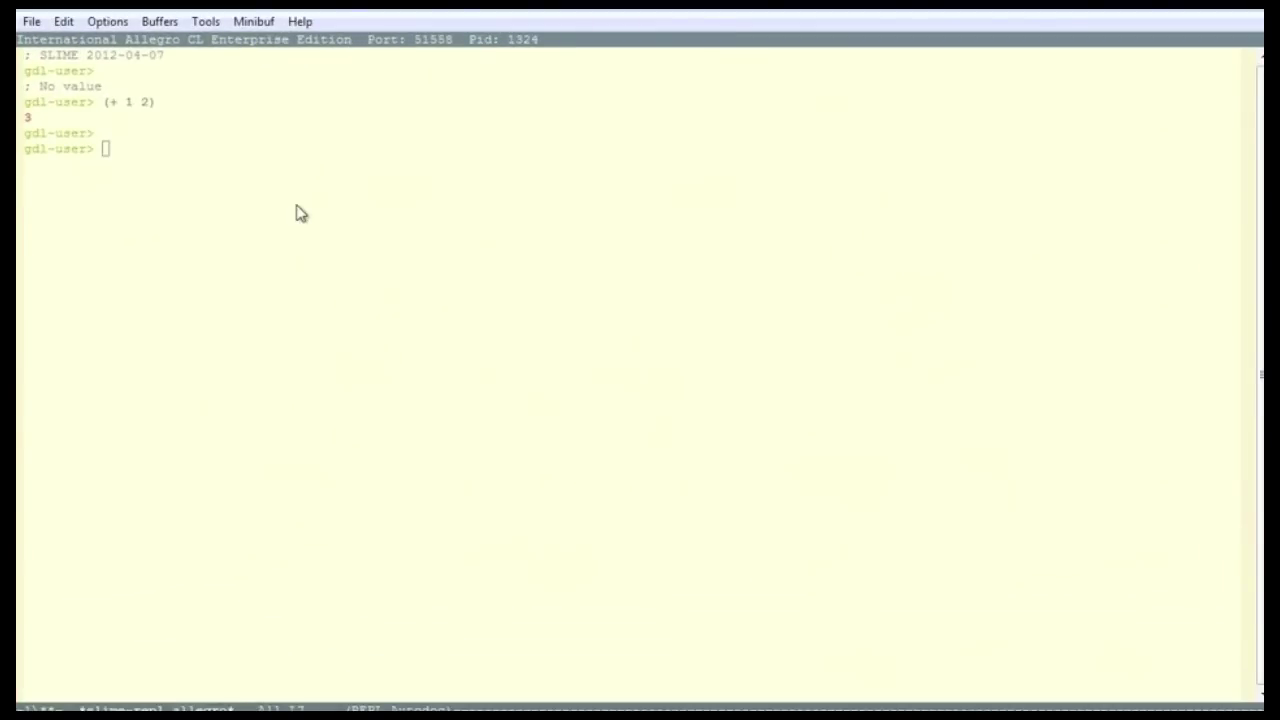
# Focus the GNU Emacs window so the SLIME REPL is in front of the tasty browser
pyautogui.click(301, 213)
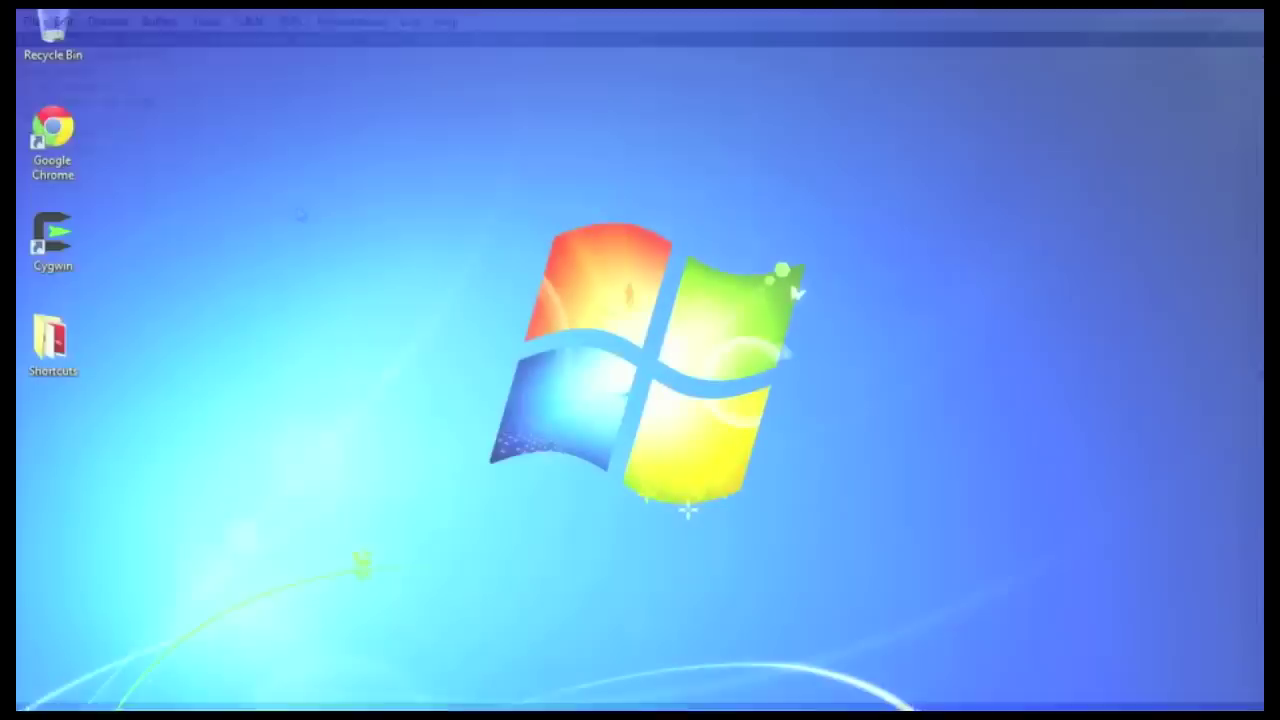